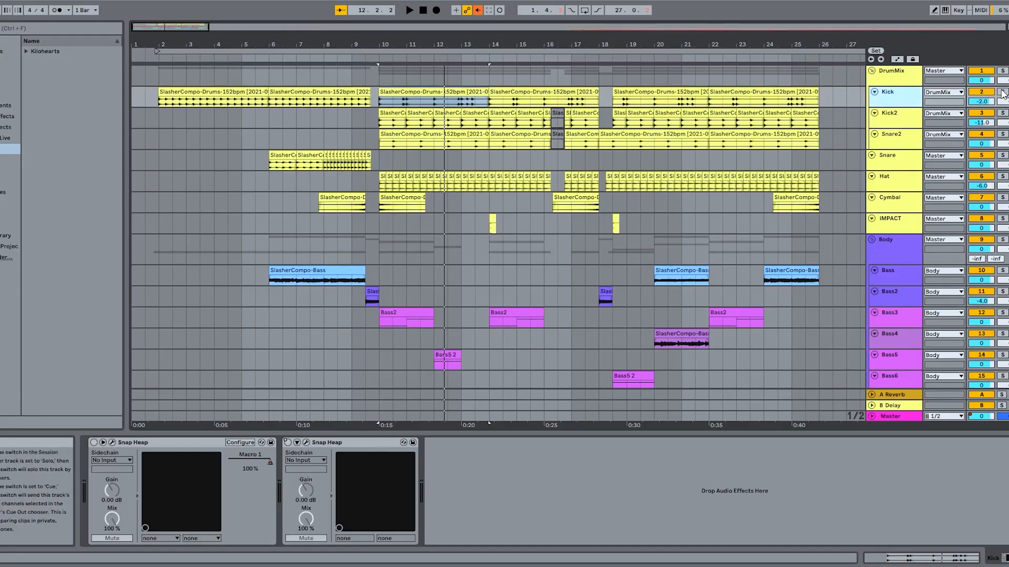
Solo the Kick track, enable its first Snap Heap and audition the kick through its two Snap Heap chains
left_click(1002, 92)
left_click(93, 444)
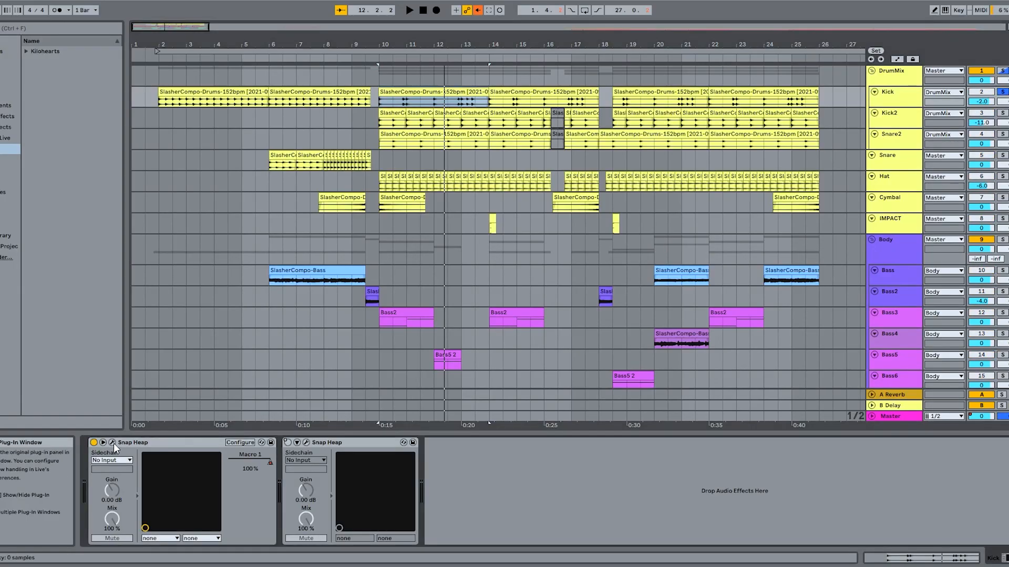
left_click(112, 443)
left_click_drag(287, 248, 417, 286)
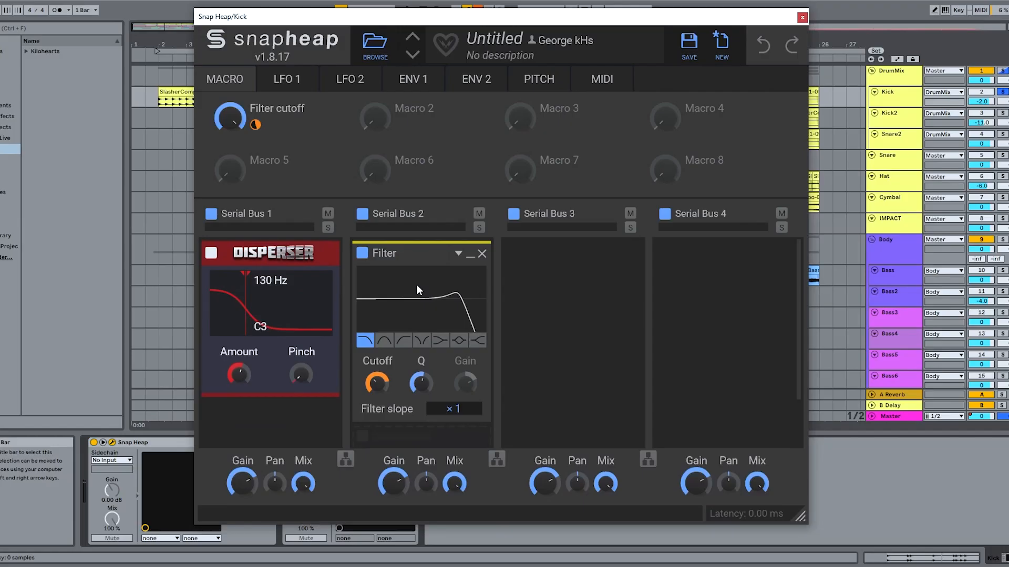
key("space")
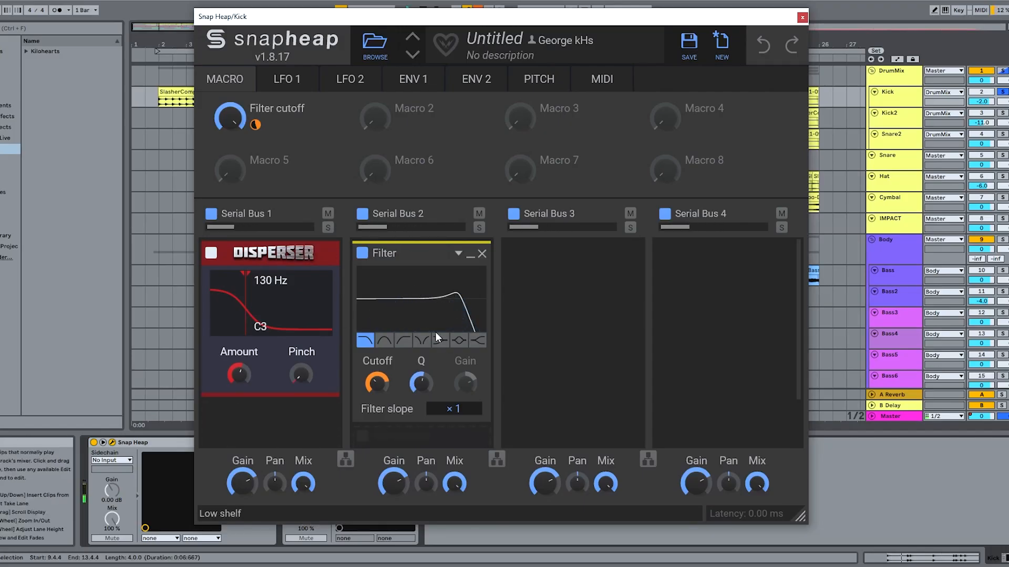
left_click(802, 17)
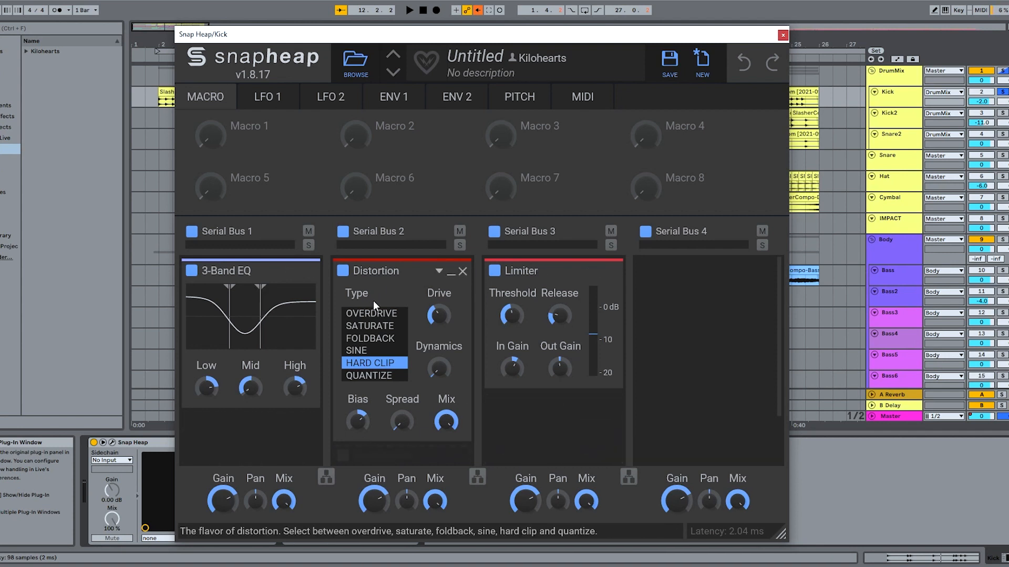
key("space")
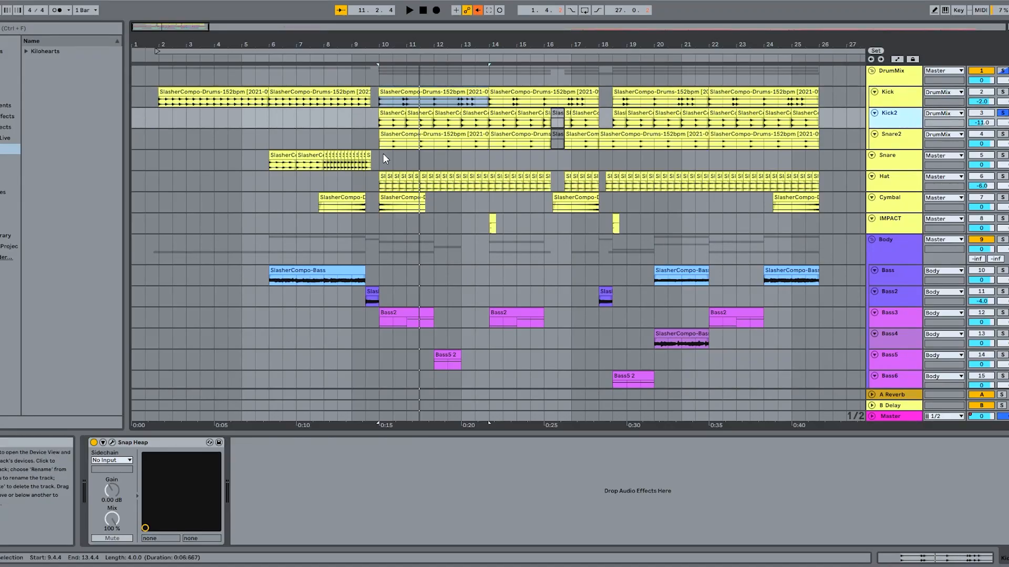
Examine the Filter, Distortion, Transient Shaper and Limiter in the Kick2 track's Snap Heap while playing the track
left_click(112, 443)
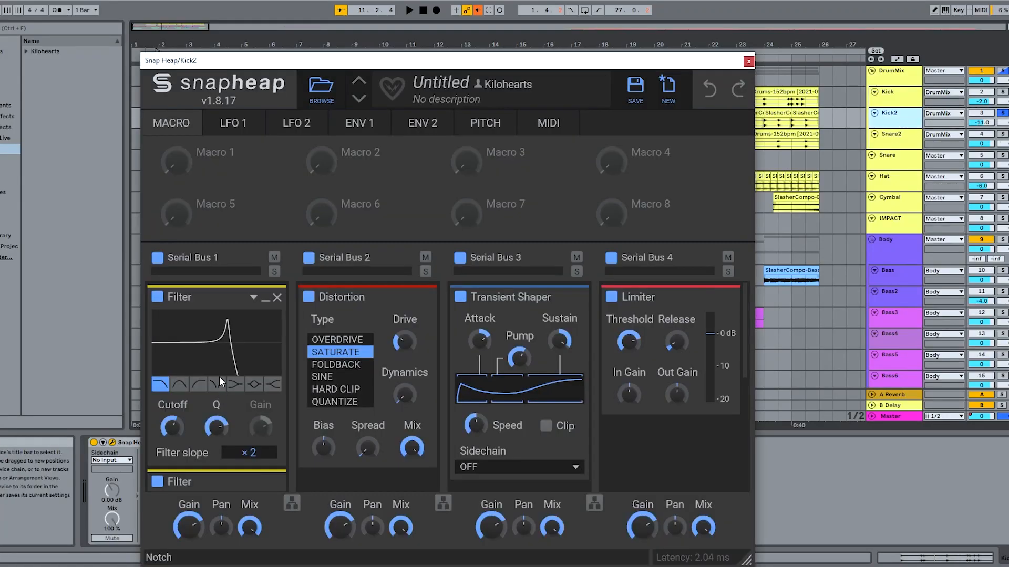
scroll(231, 340, "down", 3)
scroll(177, 403, "up", 3)
key("space")
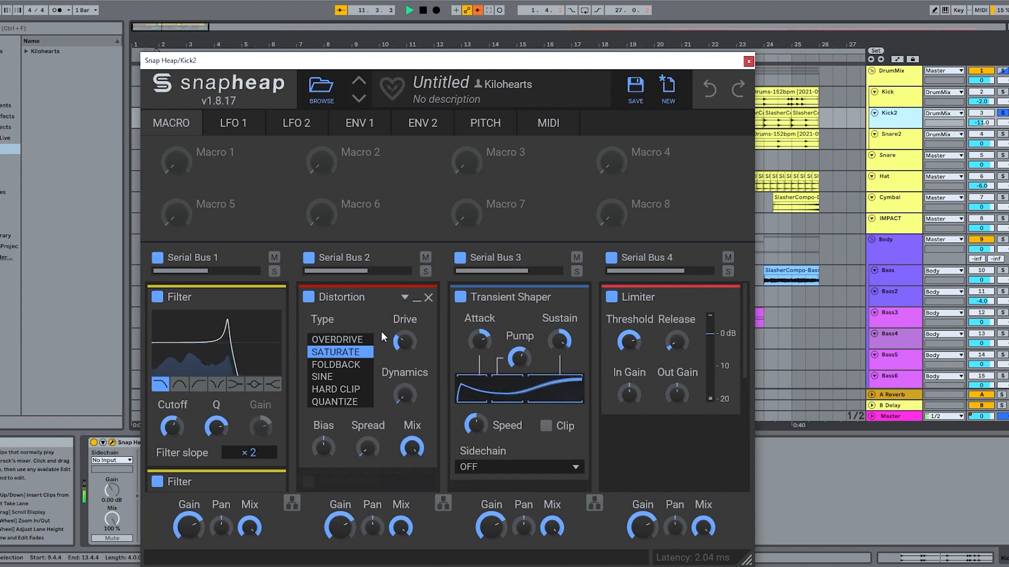
scroll(368, 328, "down", 3)
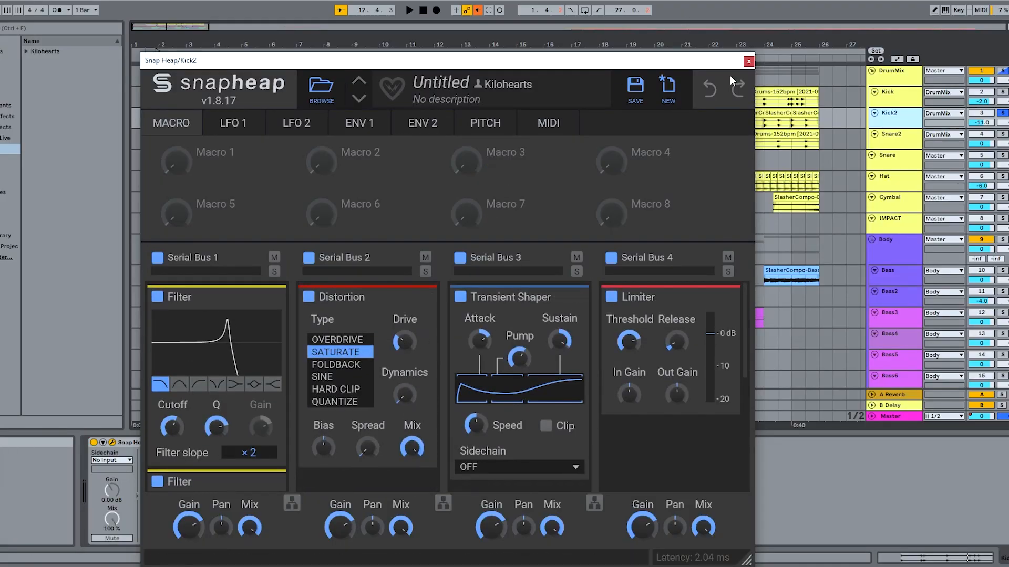
left_click(748, 61)
Open the DrumMix group's Snap Heap and audition the chain with Kick added to the soloed Kick2
left_click(887, 83)
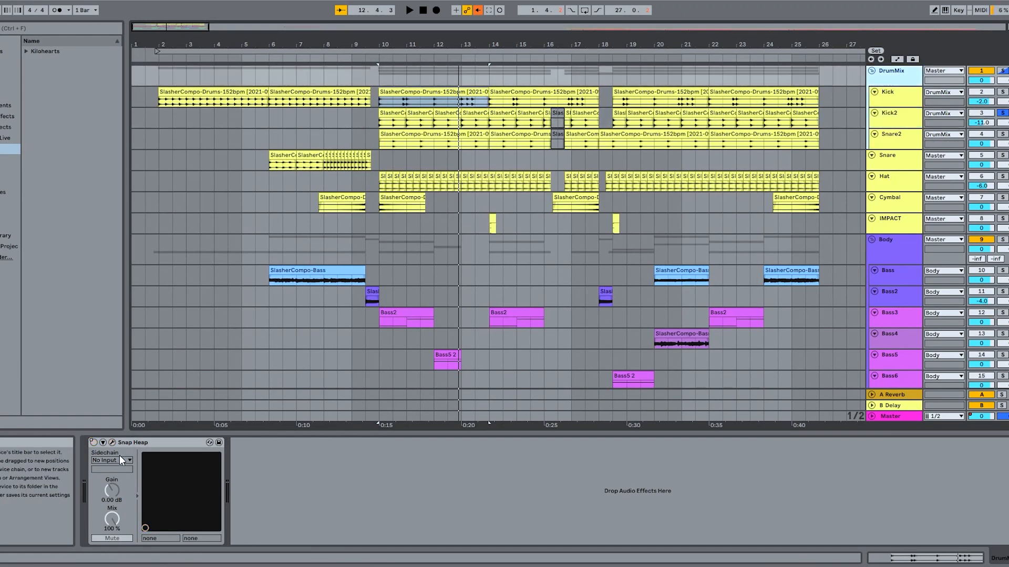
left_click(112, 442)
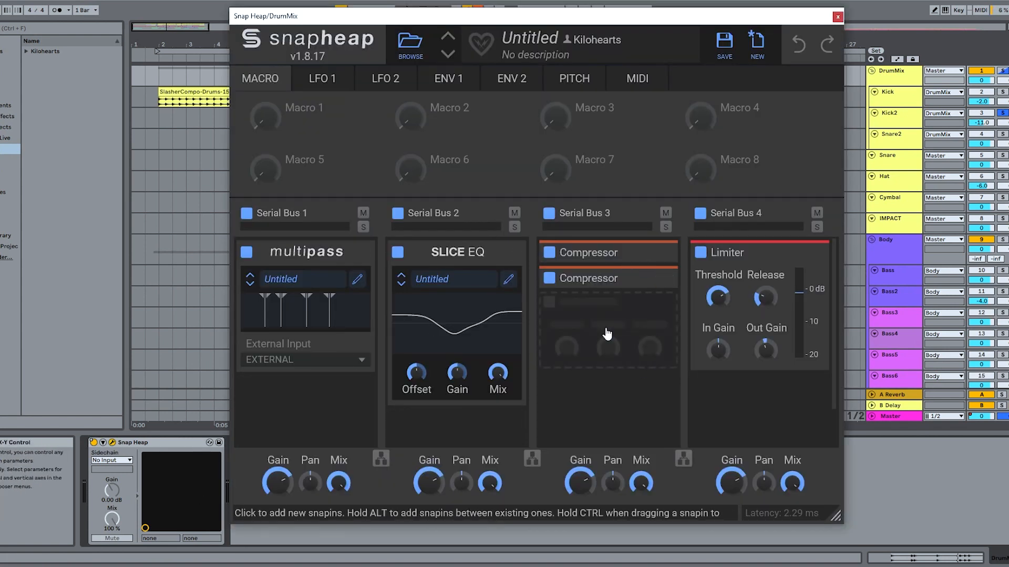
key("space")
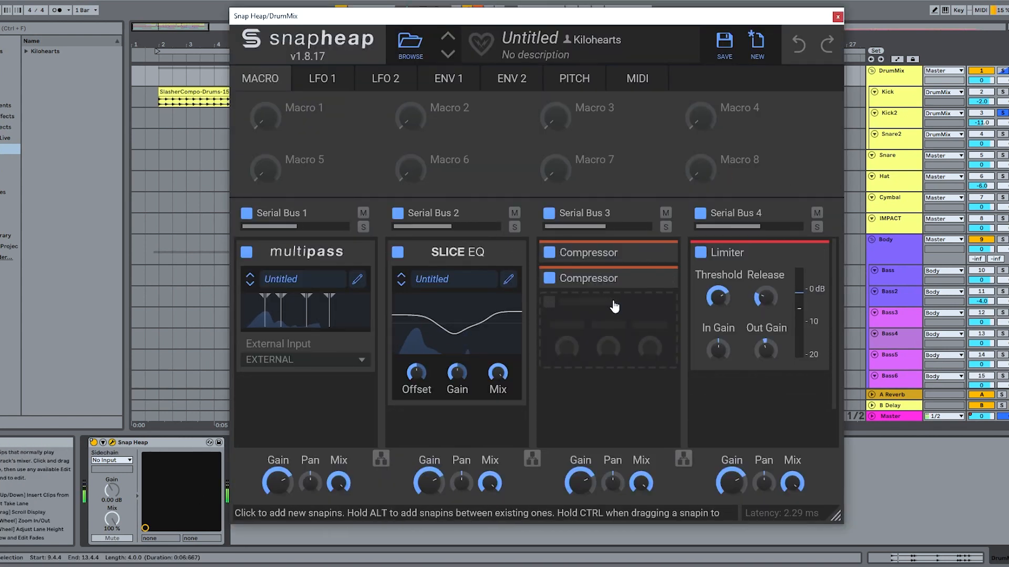
left_click(1001, 92, "ctrl")
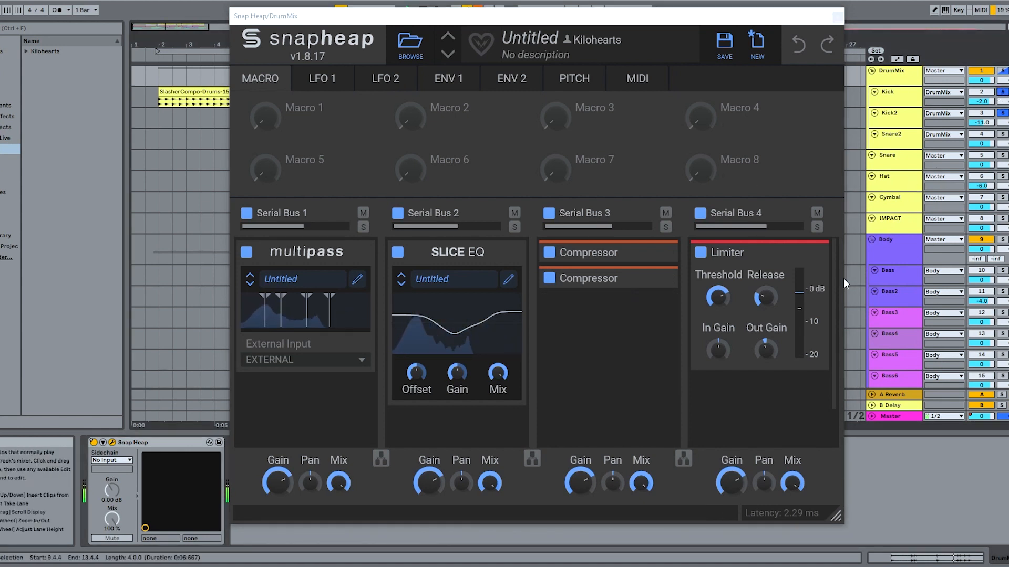
key("space")
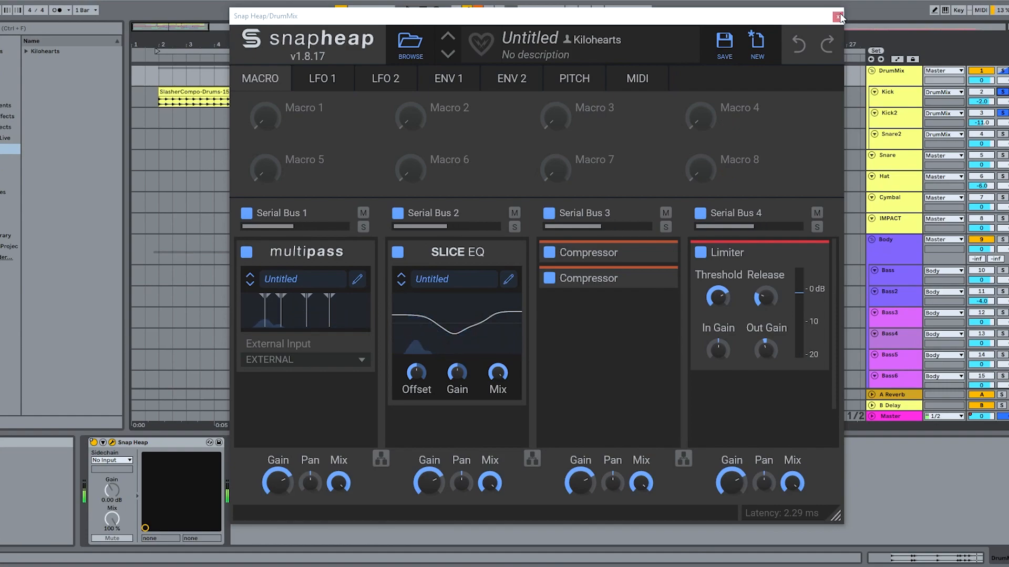
left_click(838, 17)
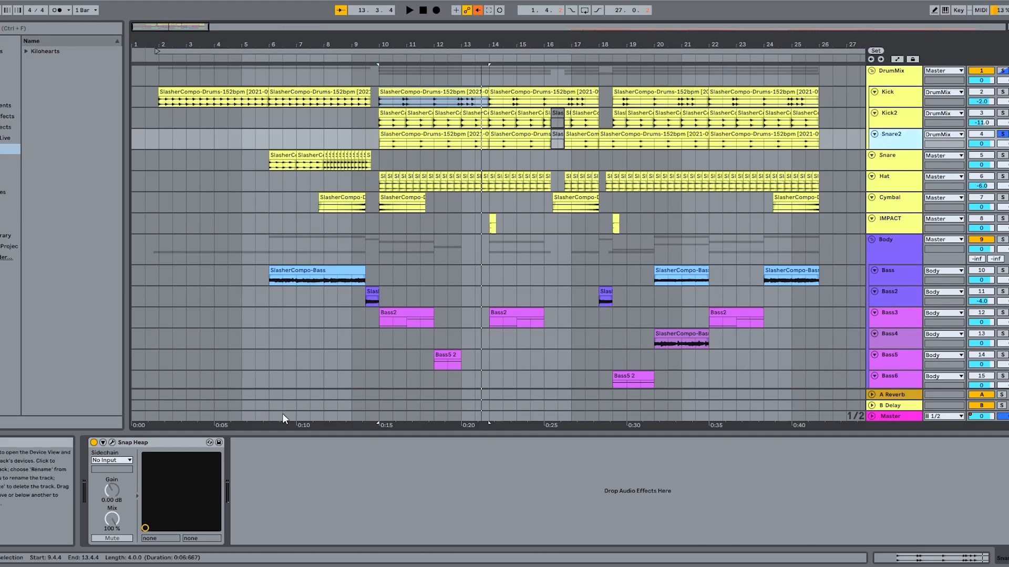
Bypass the Snare2 track's Snap Heap, open its window and audition the snare
left_click(95, 447)
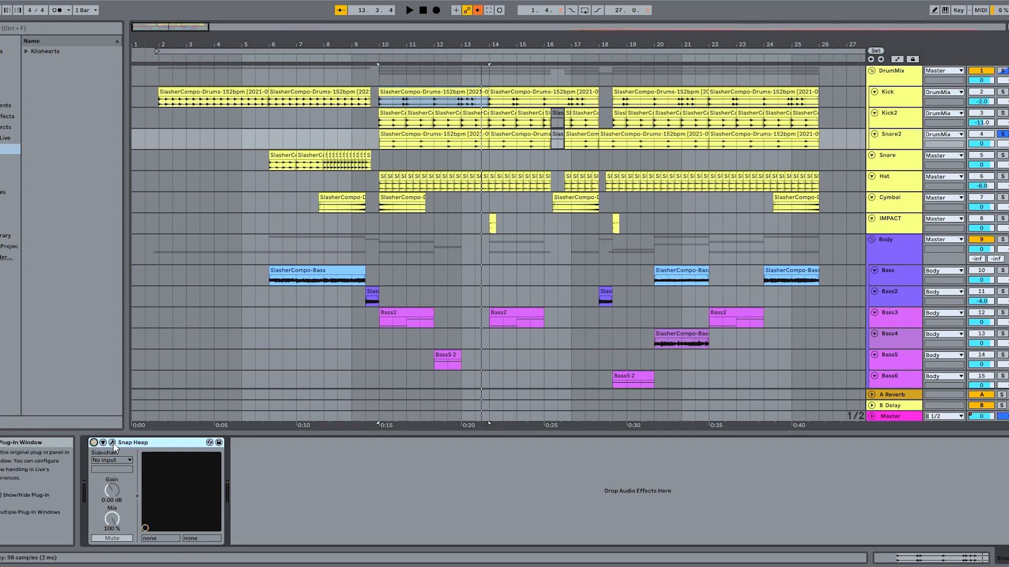
left_click(113, 442)
key("space")
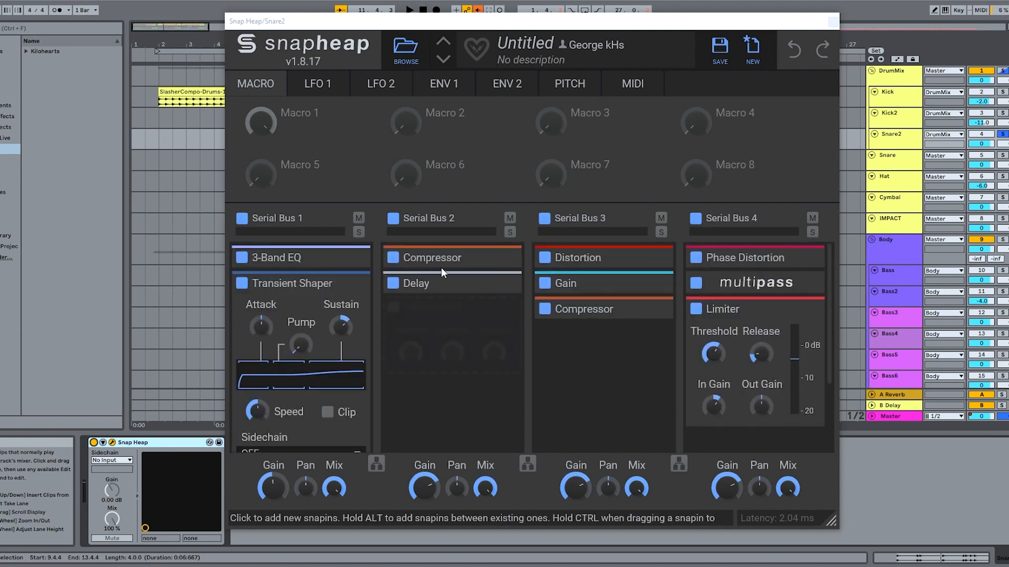
Expand and examine the Delay, Phase Distortion and Multipass modules in Snare2's Snap Heap
left_click(501, 284)
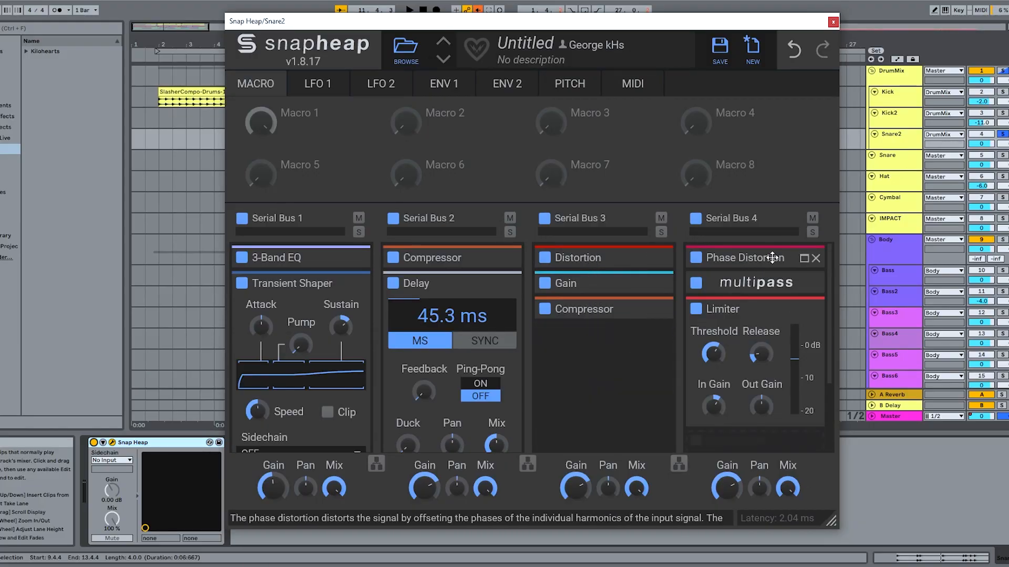
left_click(804, 258)
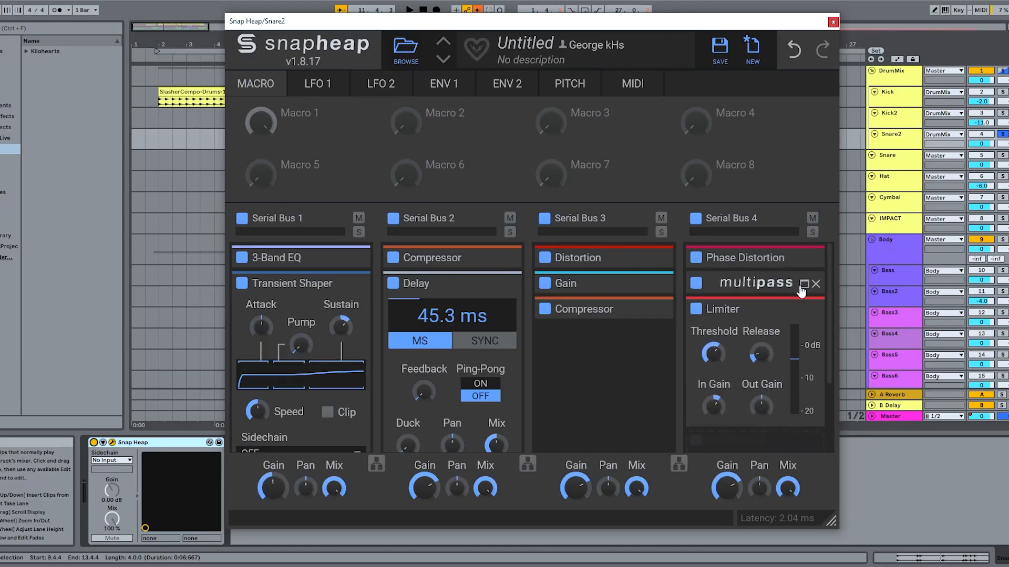
left_click(802, 292)
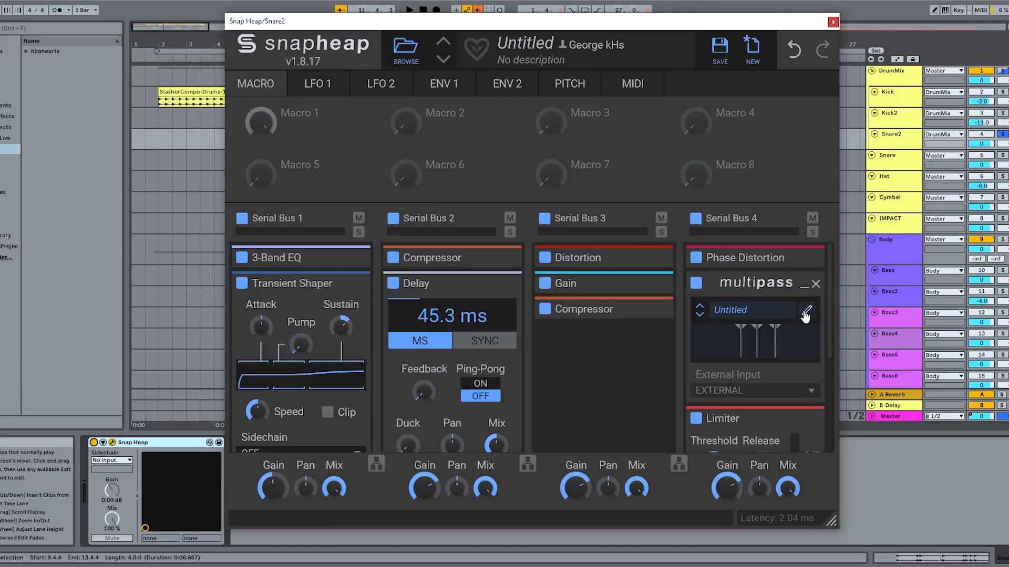
left_click(804, 313)
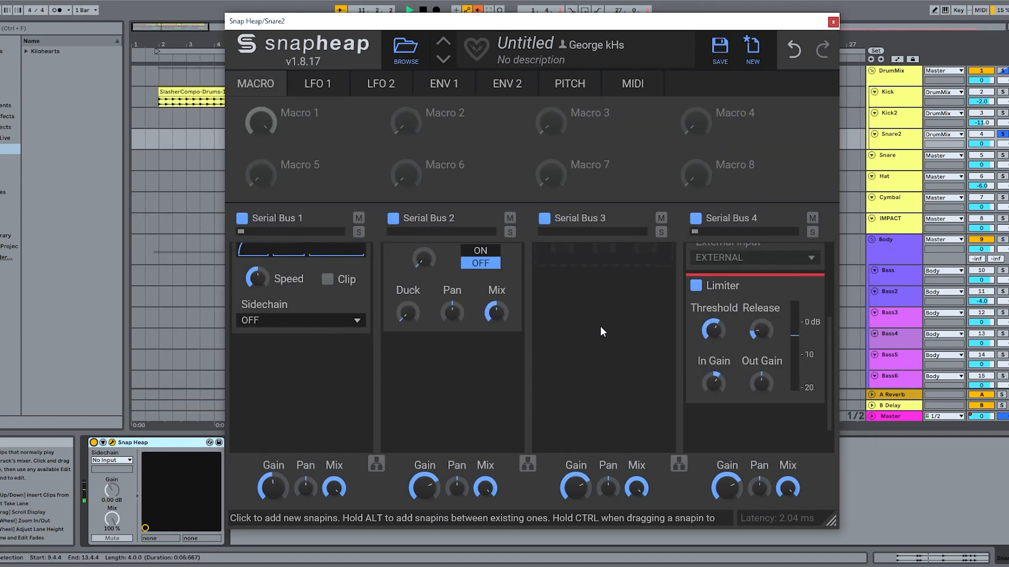
scroll(599, 328, "up", 3)
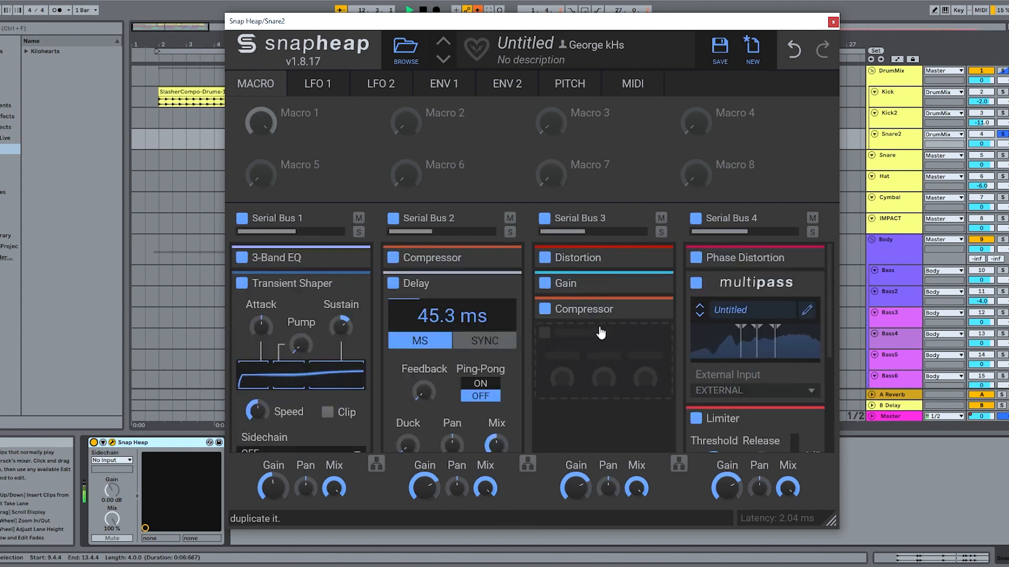
Add Kick2 and Kick to the soloed Snare2 for combined playback, and select the DrumMix group
key("space")
left_click(1002, 113, "ctrl")
left_click(1003, 92, "ctrl")
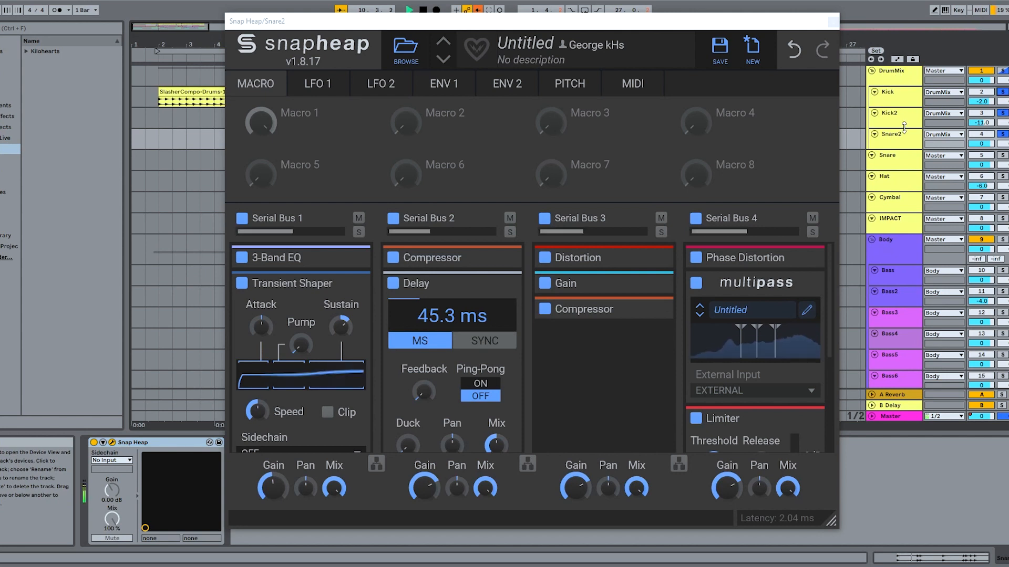
left_click(888, 84)
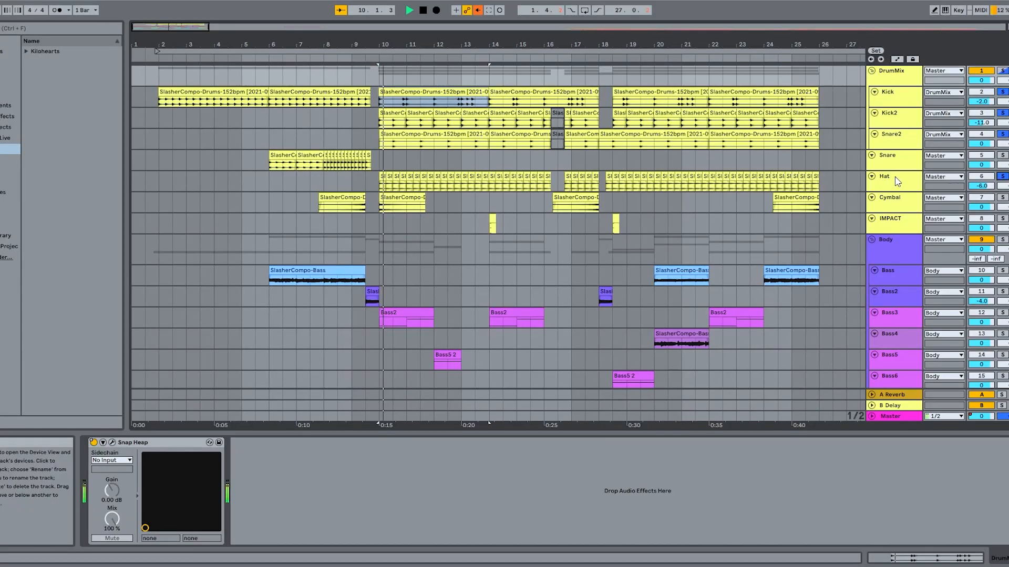
Examine the Hat track's Snap Heap chain of EQ, Transient Shaper and Reverb modules during playback, and close it
left_click(904, 185)
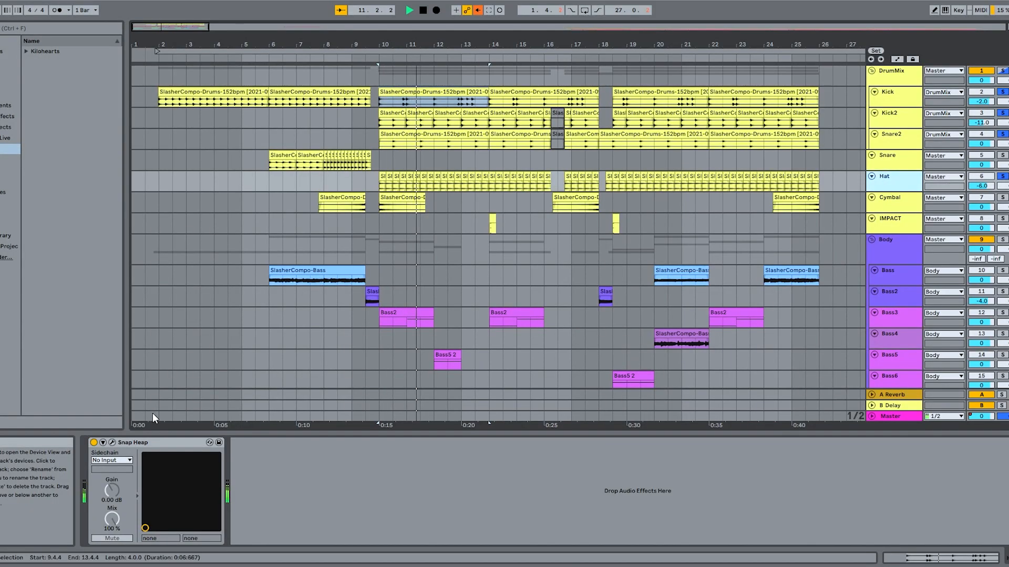
left_click(112, 443)
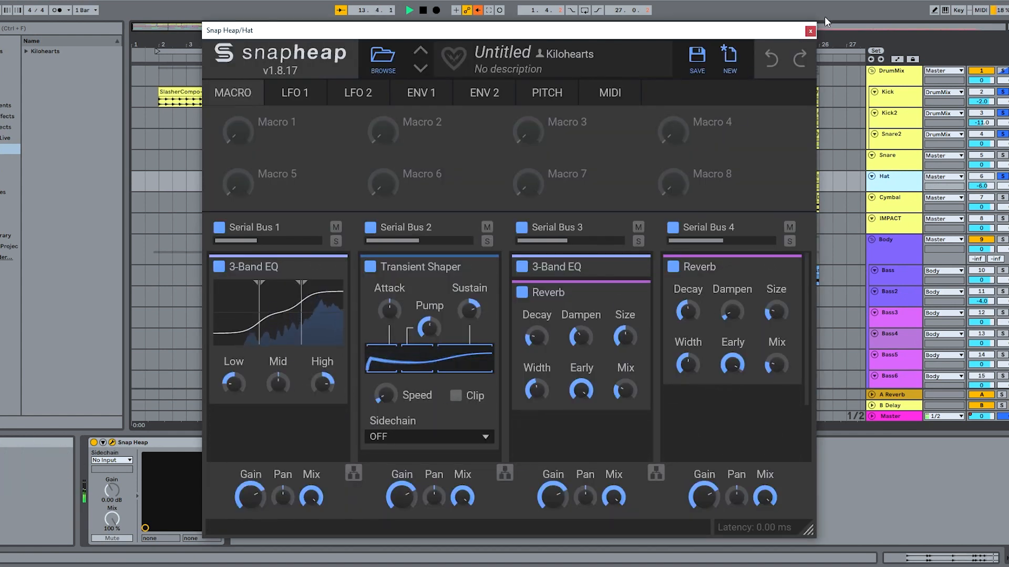
left_click(810, 31)
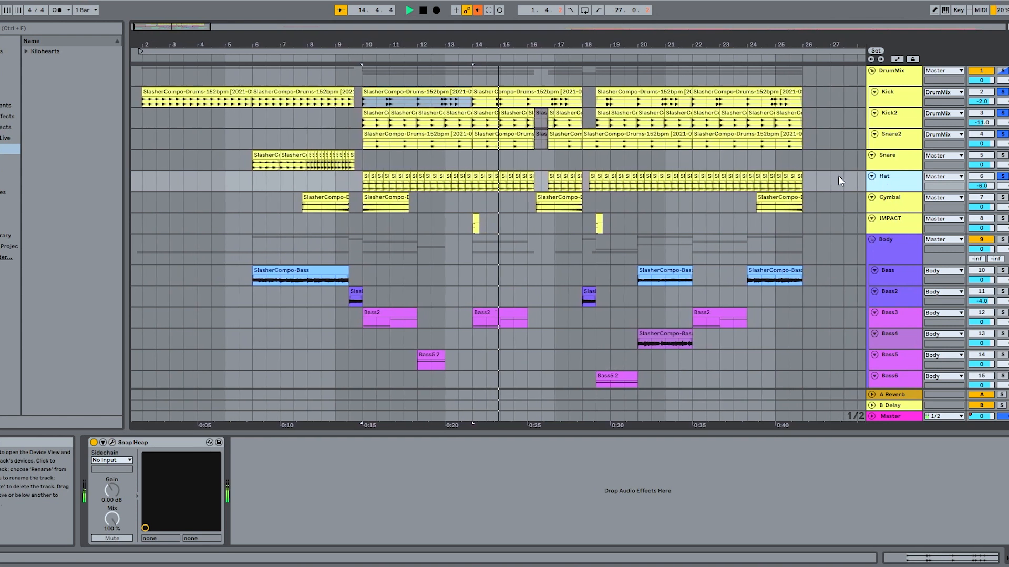
Select the Cymbal track and audition it from the start of its first clip
left_click(896, 205)
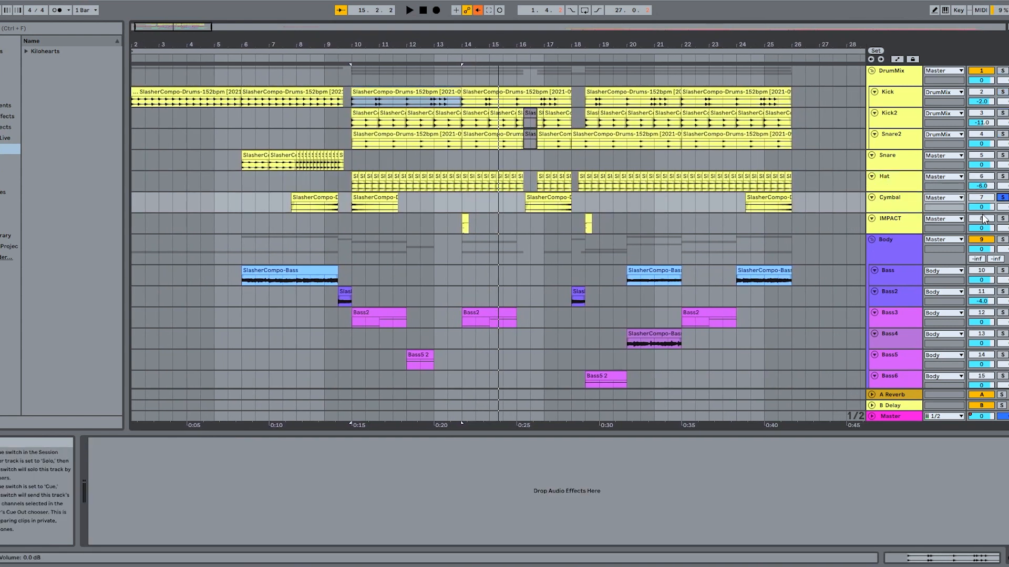
left_click(290, 60)
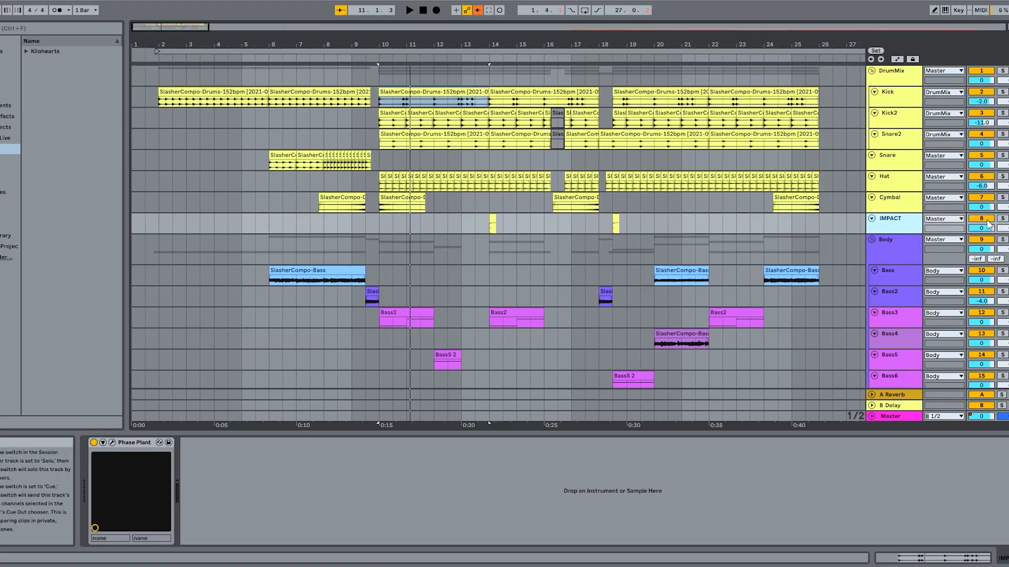
Select the IMPACT clip at bar 14 and solo the IMPACT track
left_click(492, 223)
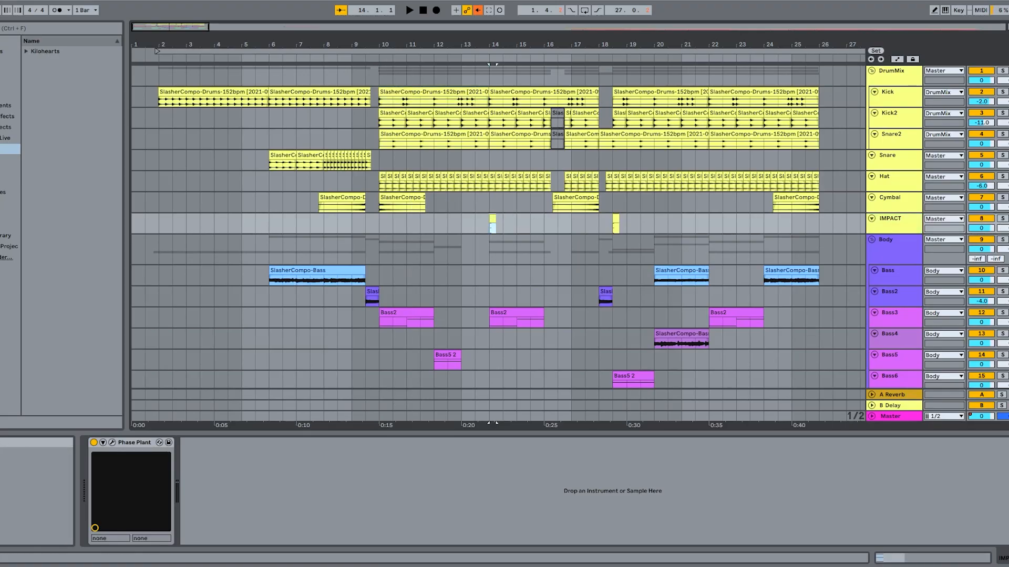
left_click(1003, 220)
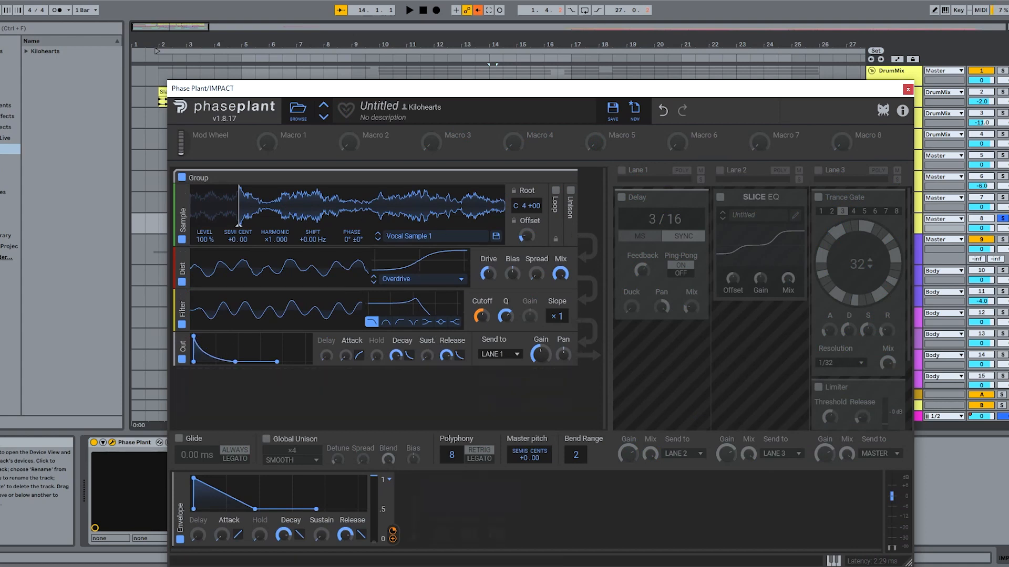
Enable effect lanes 1, 2 and 3 in the IMPACT Phase Plant, and toggle Unison and Loop on the sample generator
left_click(621, 170)
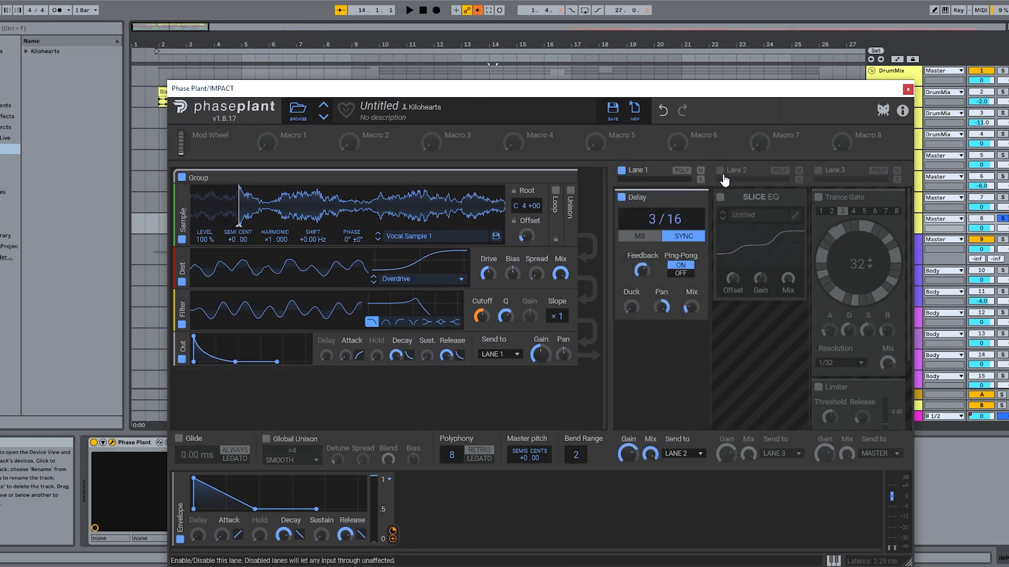
left_click(721, 170)
left_click(818, 170)
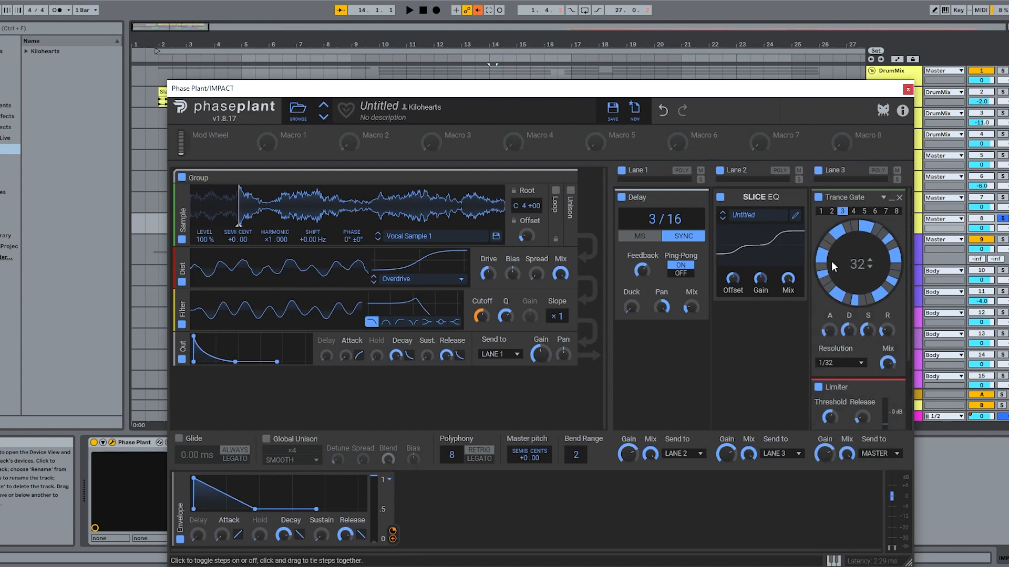
left_click(570, 190)
left_click(556, 192)
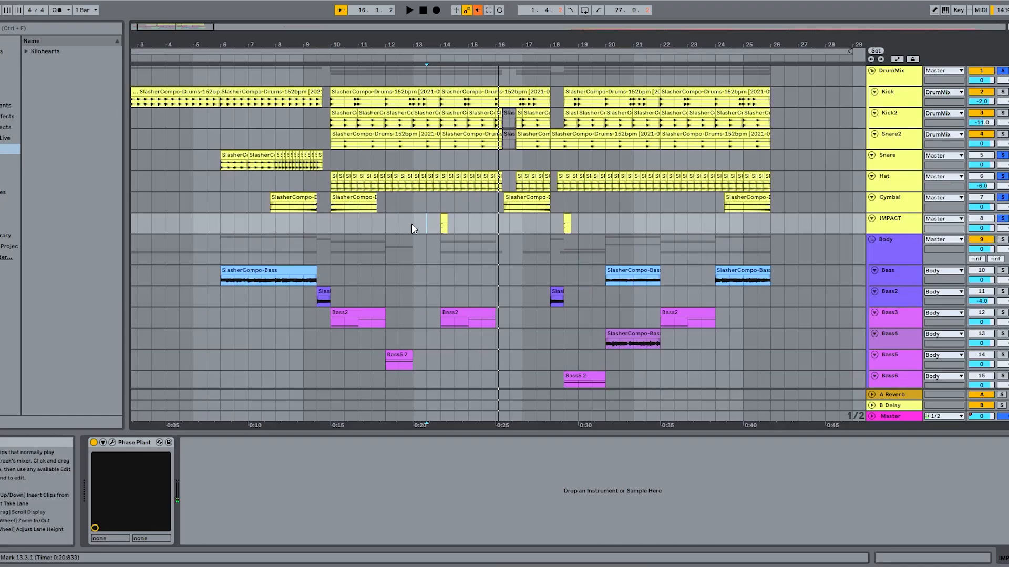
Play the soloed drum and impact tracks together from bar 13
left_click(412, 223)
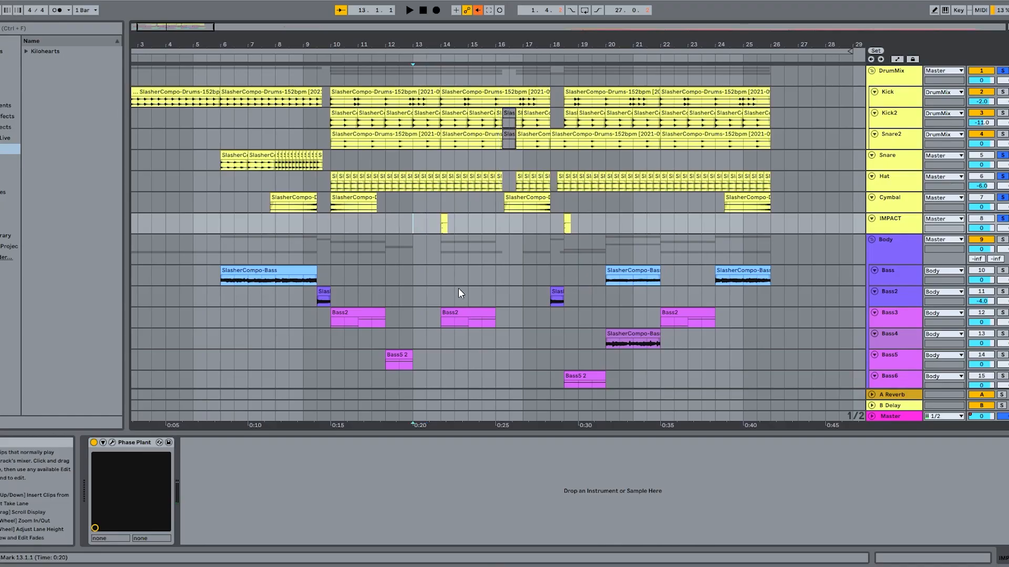
key("space")
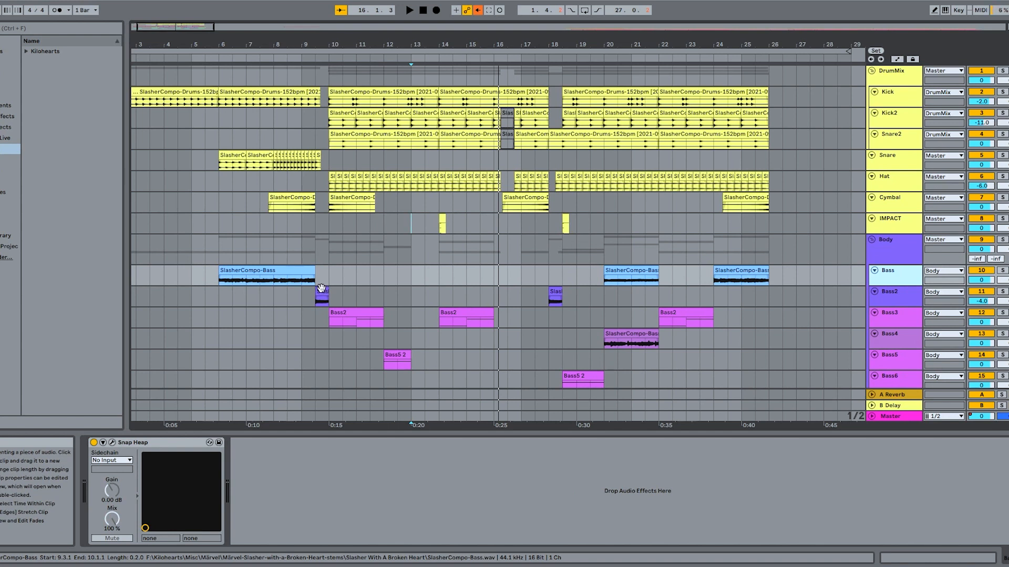
Select the Bass2 track's first clip just before bar 10 and audition it with the Bass2 track soloed
left_click(322, 288)
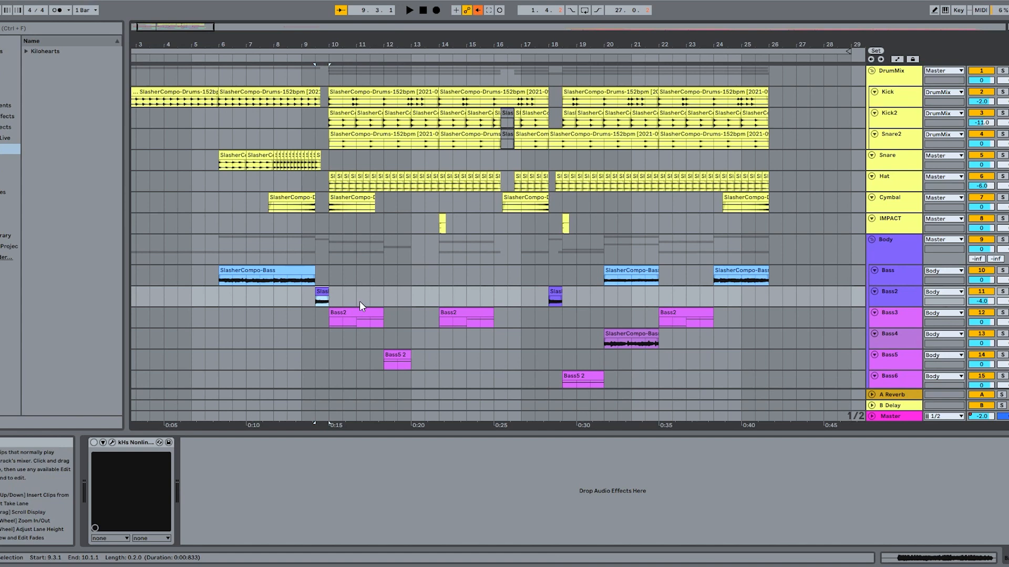
key("space")
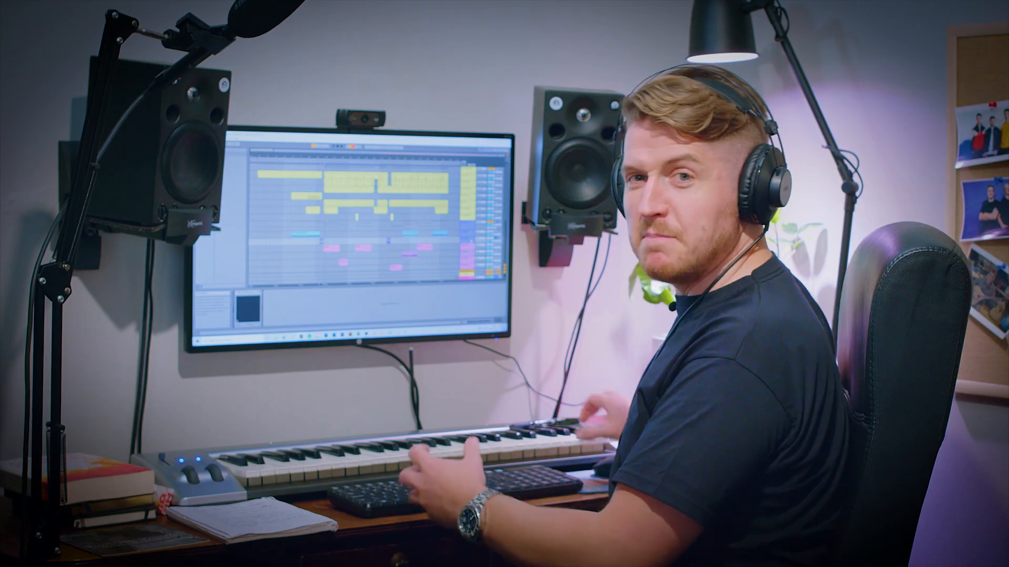
key("space")
left_click(893, 302)
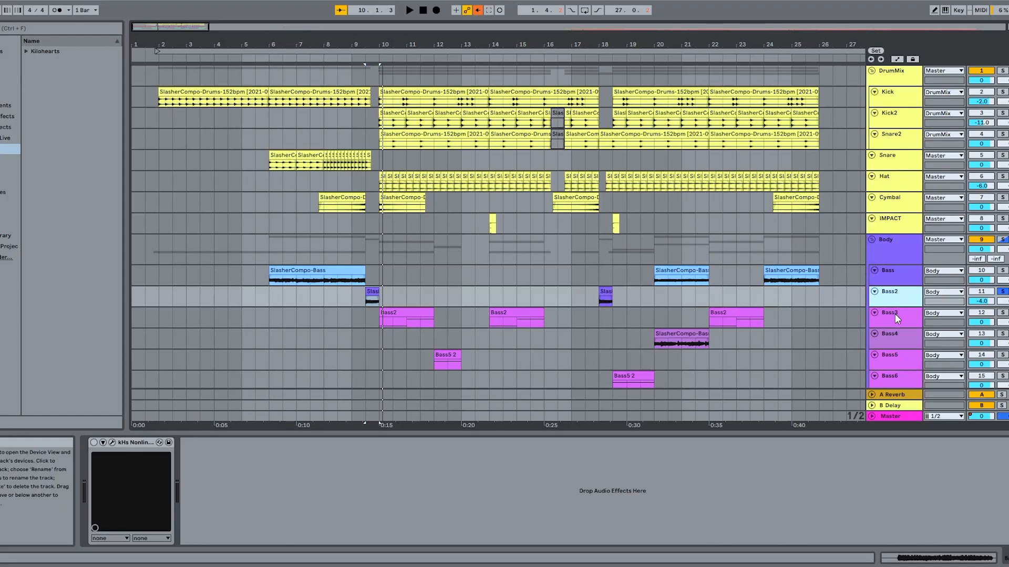
Solo the Bass3 track and bypass the filter, distortion and effect lanes 1 and 2 in its Phase Plant
left_click(894, 313)
left_click(1002, 314)
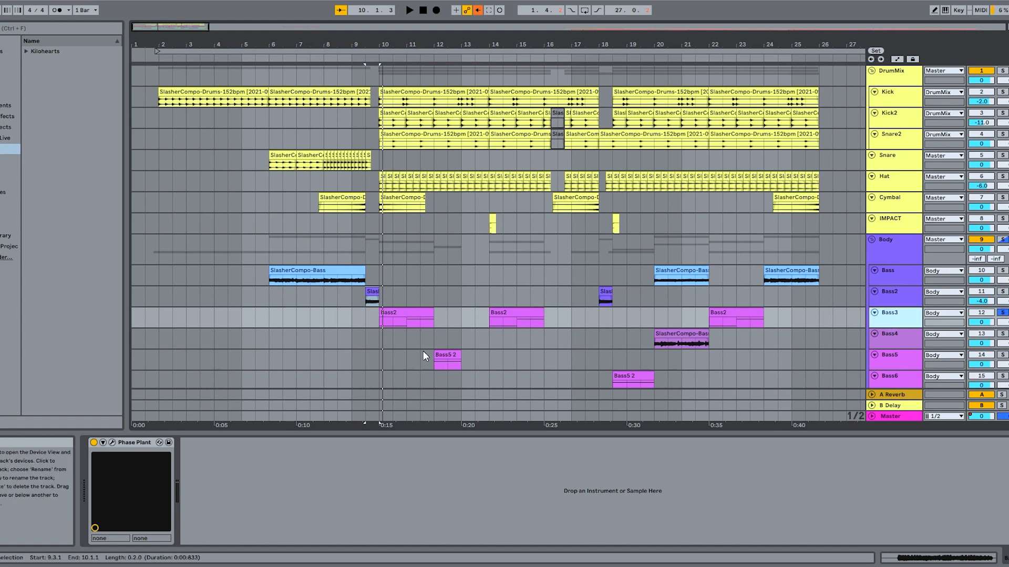
left_click(151, 312)
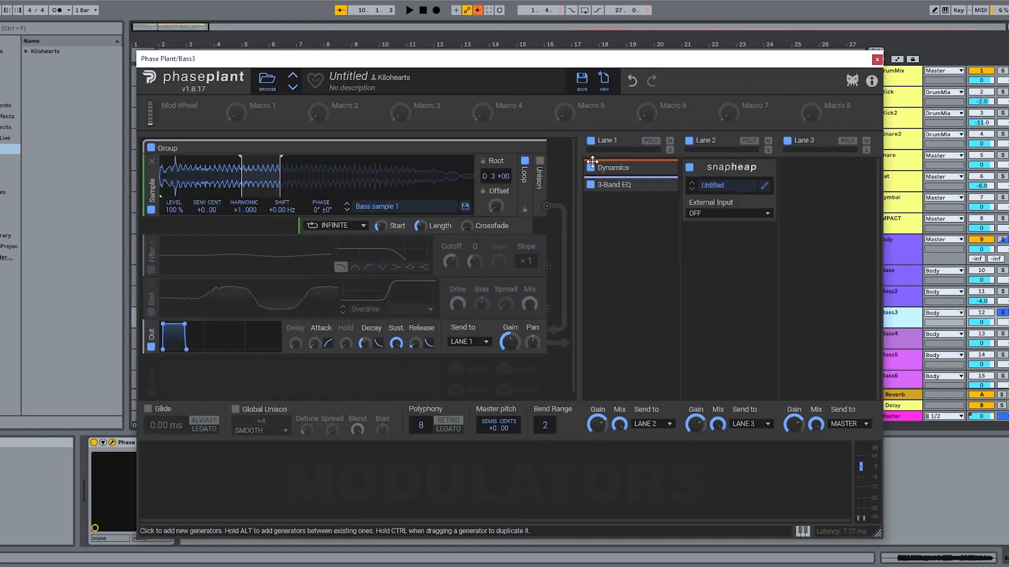
left_click(590, 141)
left_click(690, 141)
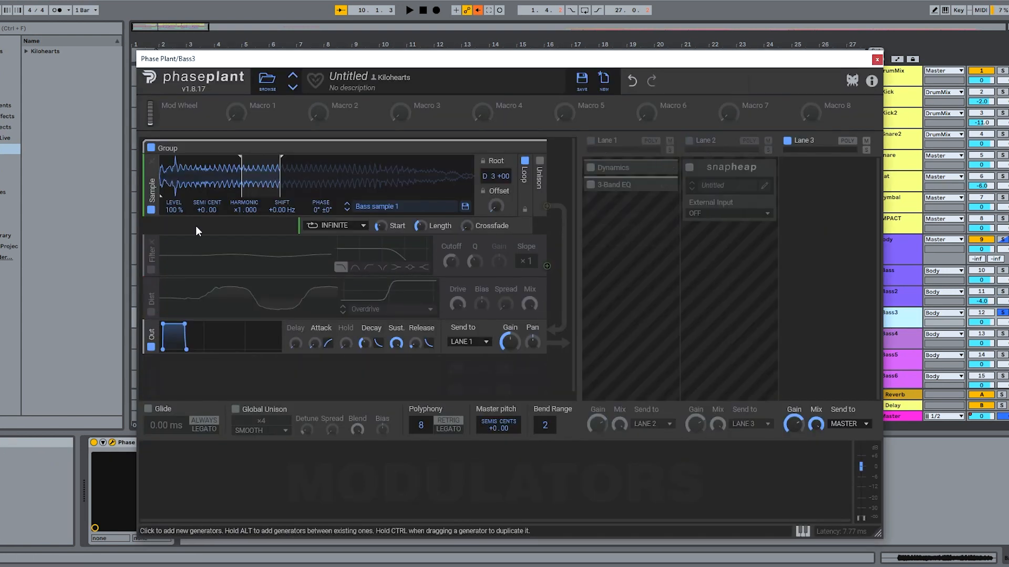
Toggle Loop off and back on for Bass sample 1, and re-enable the filter and the distortion
left_click(524, 160)
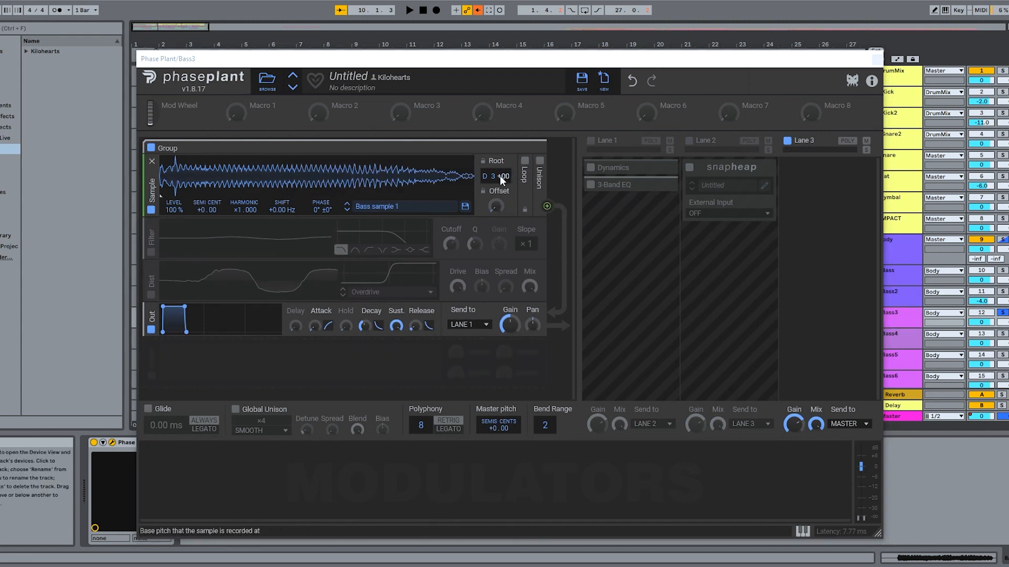
left_click(525, 160)
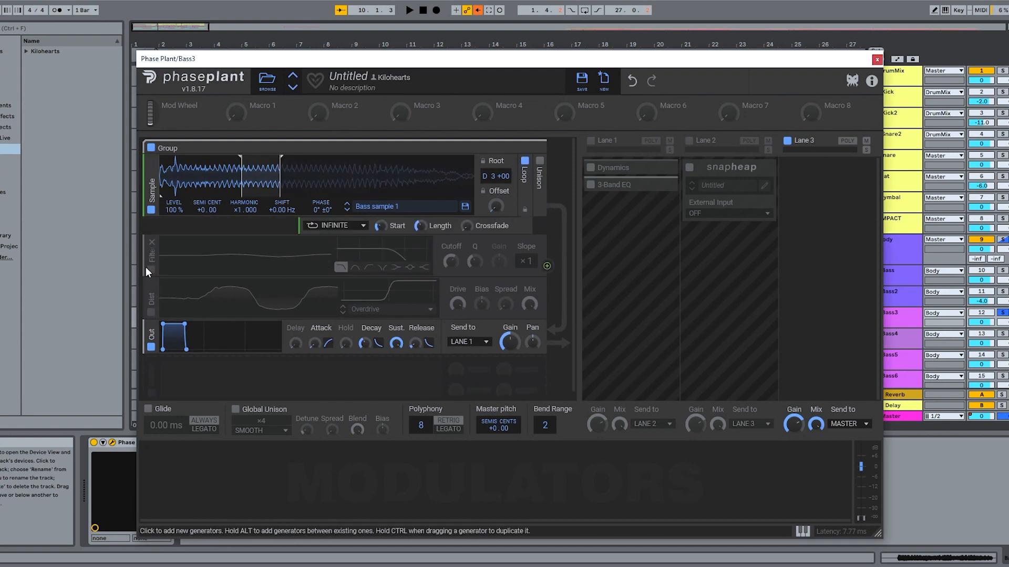
left_click(149, 270)
left_click(151, 312)
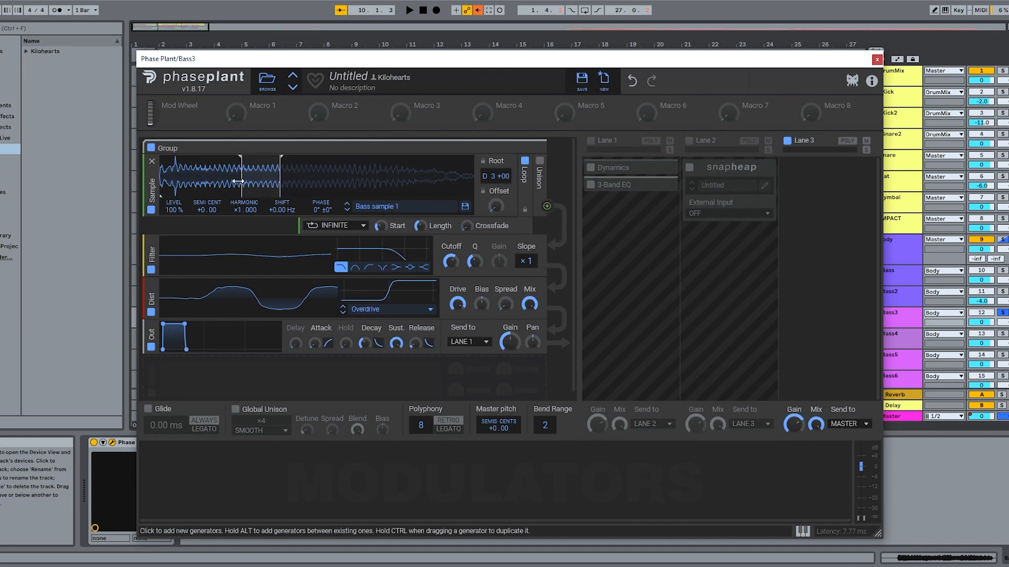
Expand and collapse the Dynamics and 3-Band EQ effects in lane 1 to examine their settings
left_click(663, 168)
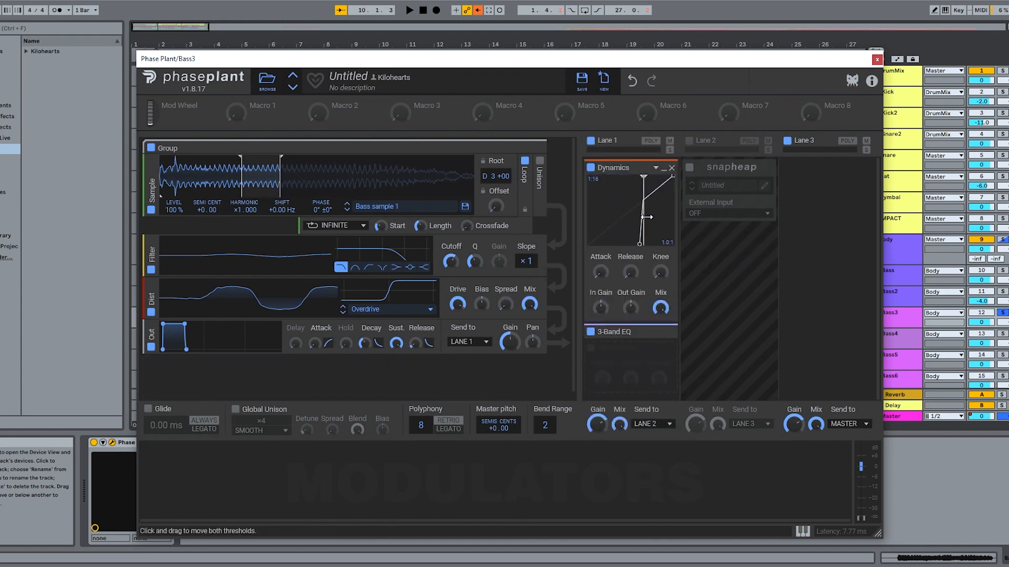
left_click(663, 168)
left_click(663, 186)
left_click(664, 187)
Open the Snap Heap in lane 2 for editing and examine its Envelope 1 modulation during playback
left_click(689, 167)
left_click(765, 185)
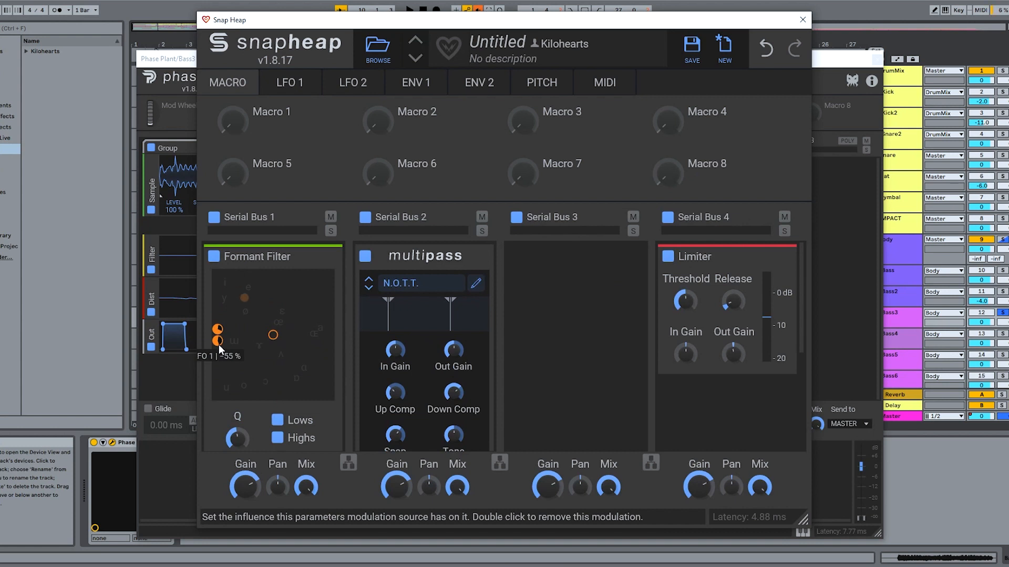
left_click(415, 82)
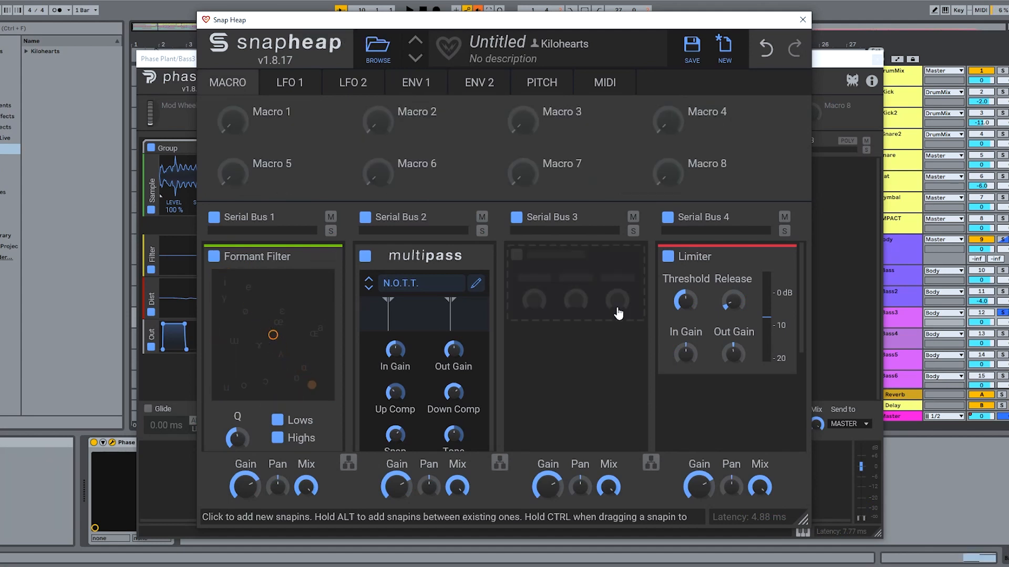
key("space")
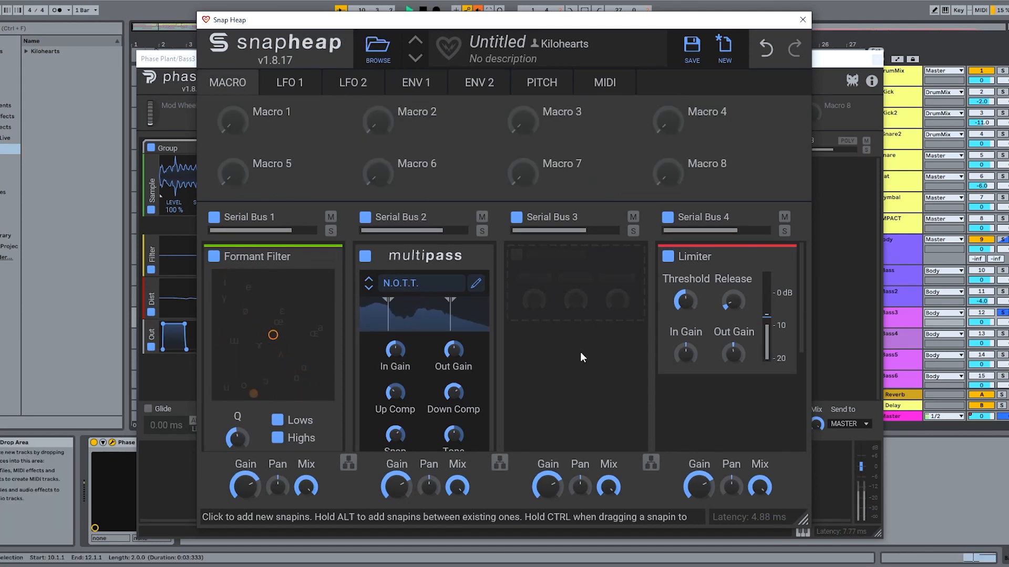
left_click(421, 84)
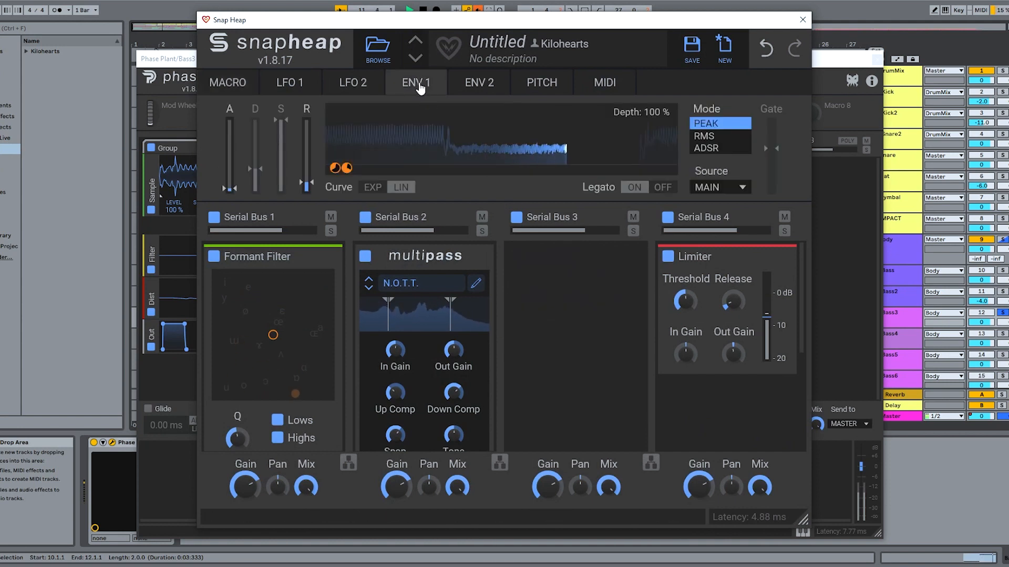
Close the Snap Heap editor, toggle the distortion in the Bass3 Phase Plant and audition the track
left_click(802, 20)
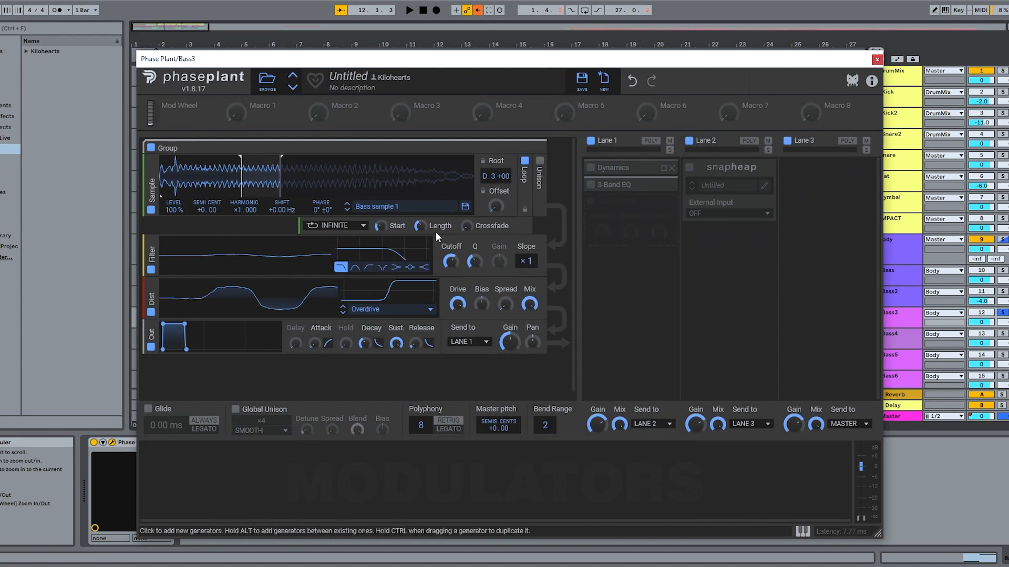
left_click(151, 312)
key("space")
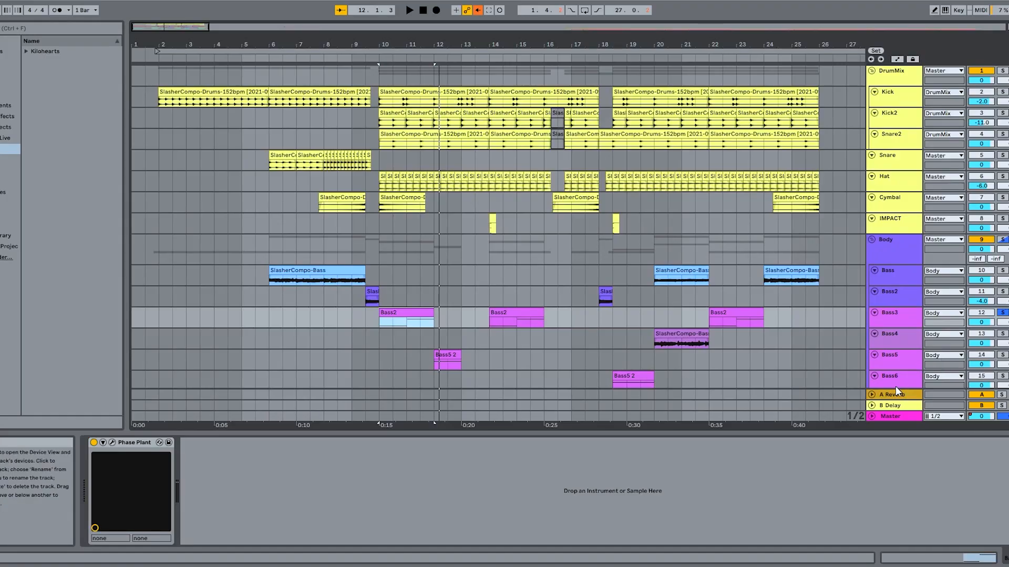
Solo the Bass5 track and open its Phase Plant
left_click(874, 359)
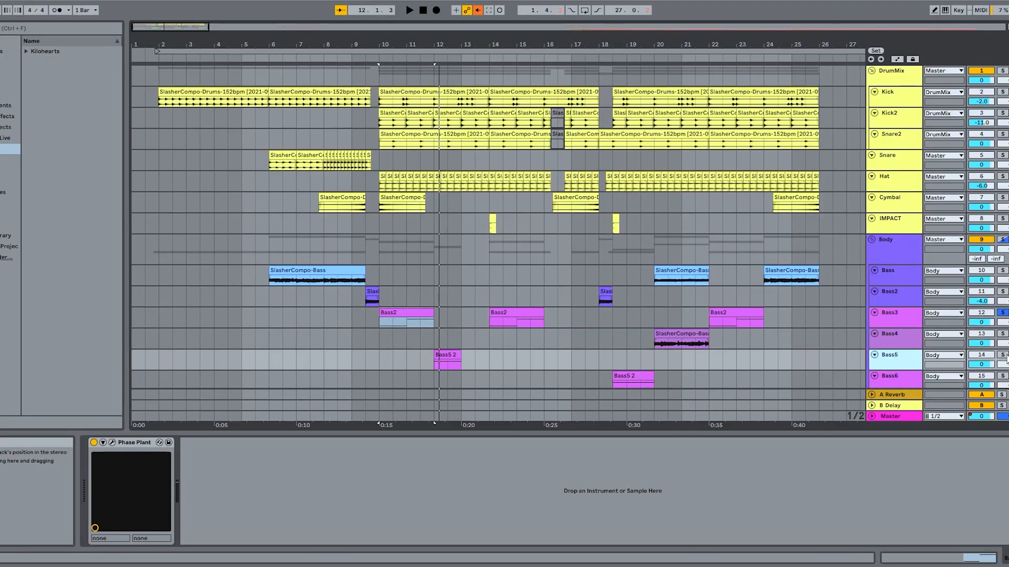
left_click(905, 360)
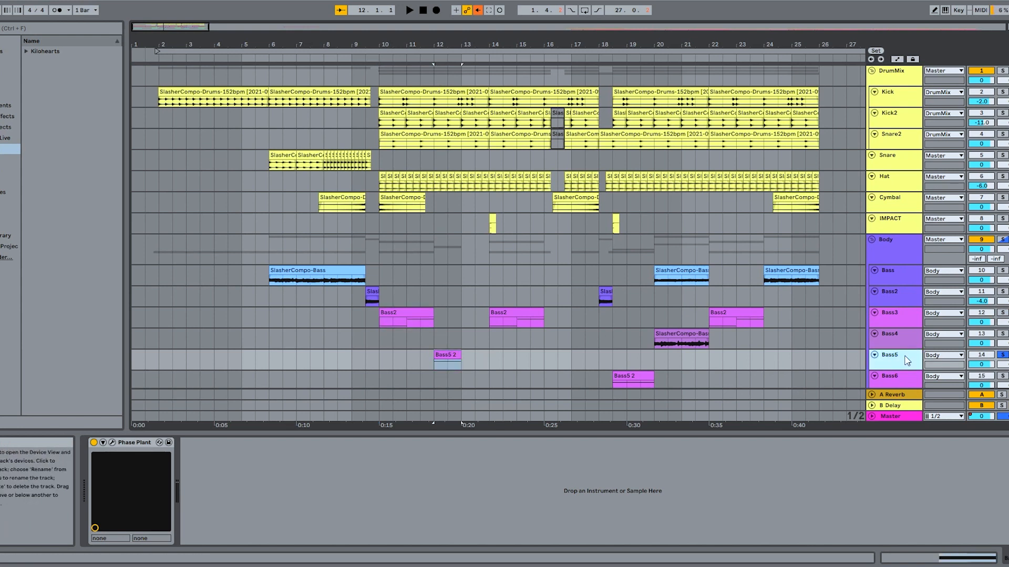
left_click(111, 443)
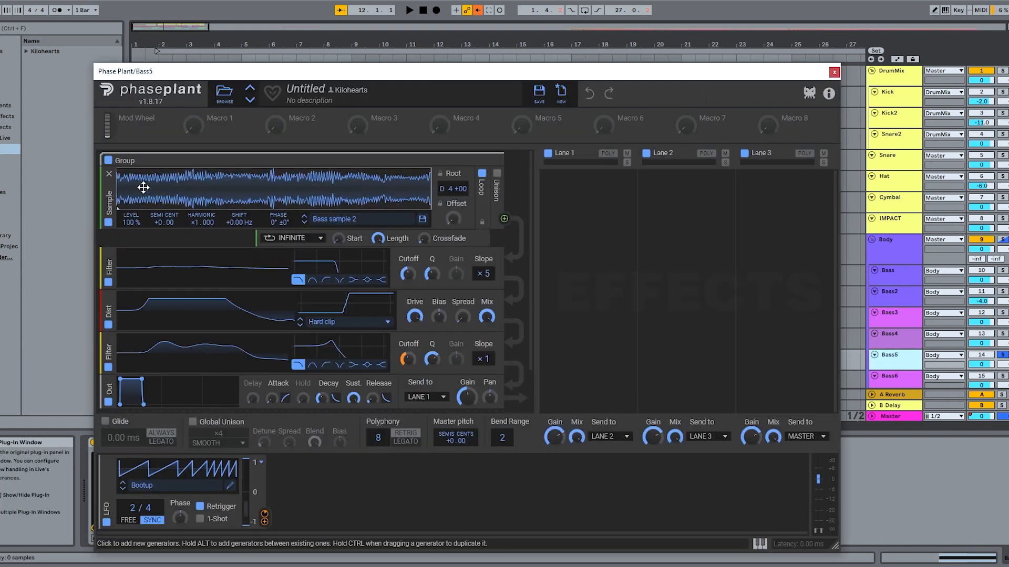
Bypass both filters, the Hard clip distortion and the Bootup LFO in the Bass5 Phase Plant
left_click(109, 282)
left_click(108, 325)
left_click(108, 367)
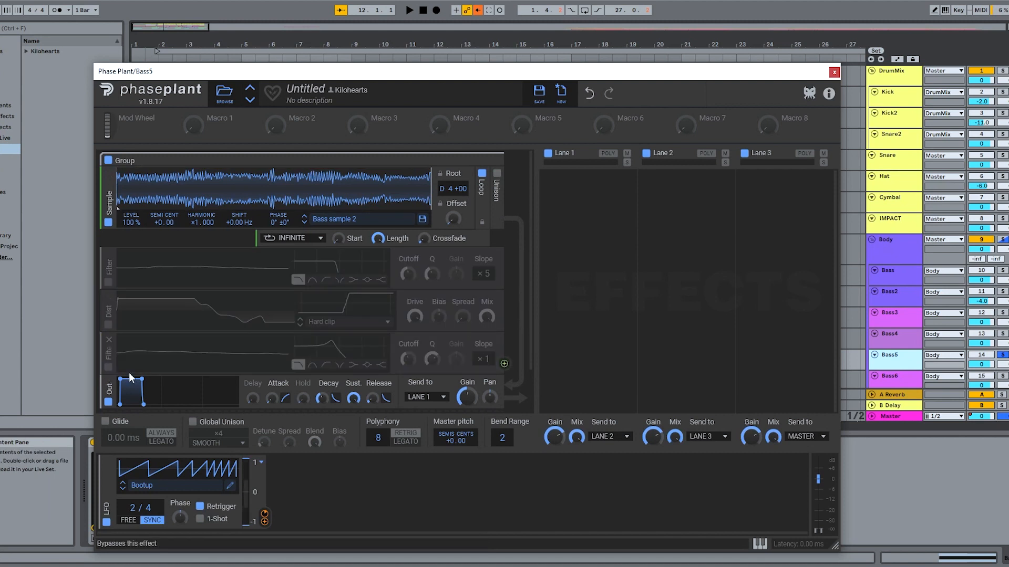
scroll(194, 399, "down", 2)
left_click(103, 519)
scroll(190, 377, "up", 1)
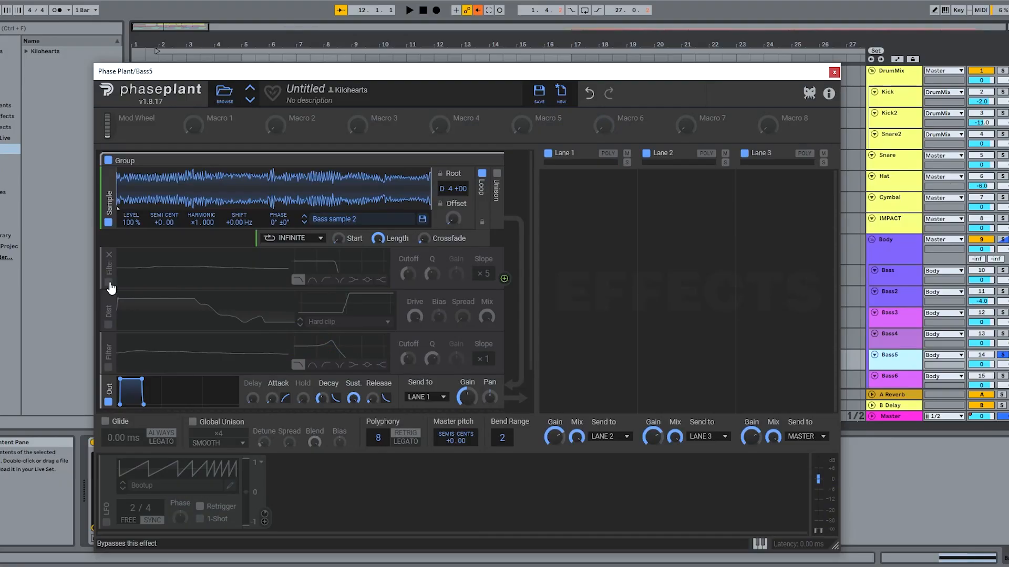
Re-enable the first filter, the distortion, the second filter and the LFO one at a time while auditioning Bass5
left_click(108, 283)
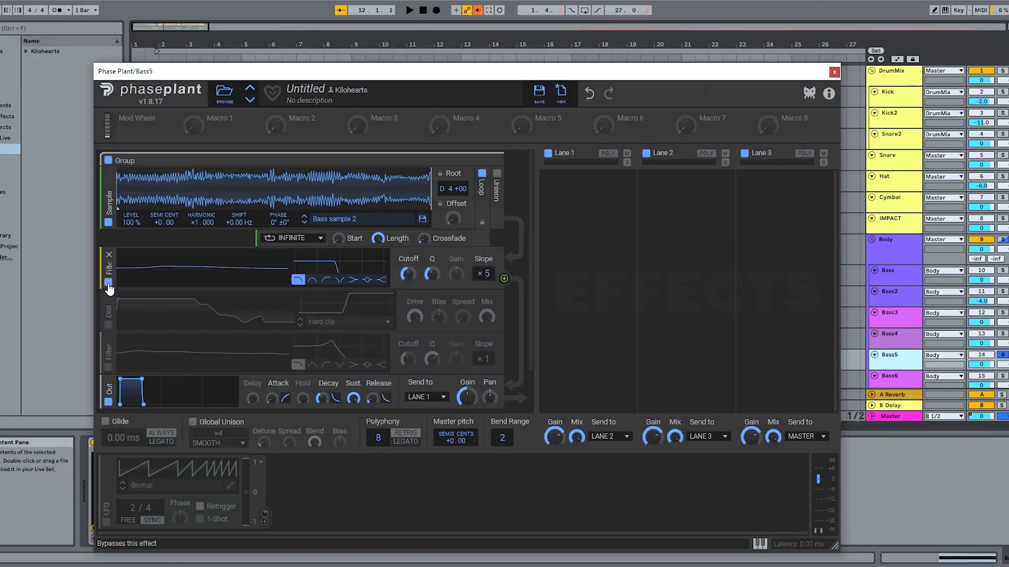
left_click(110, 326)
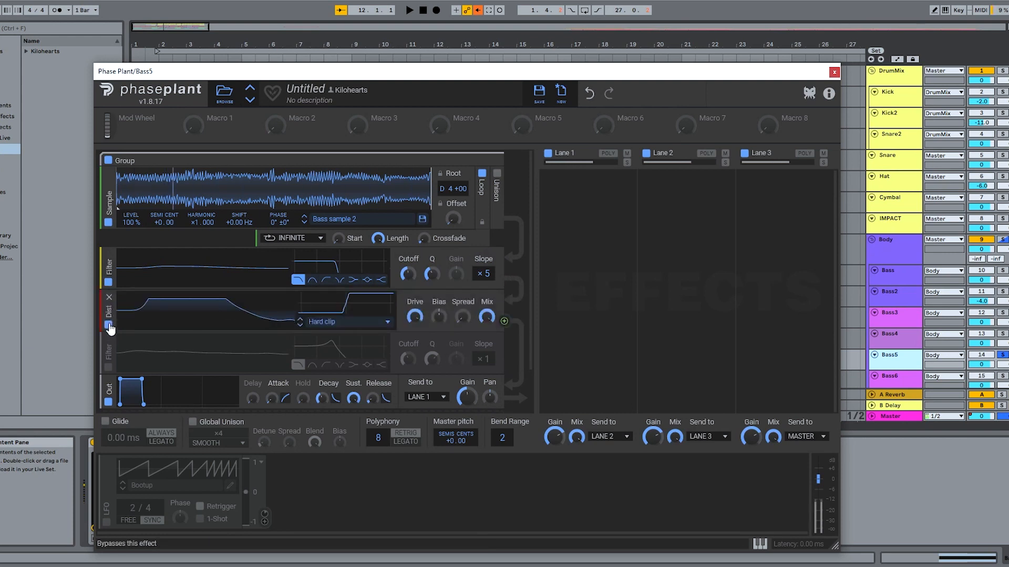
left_click(108, 367)
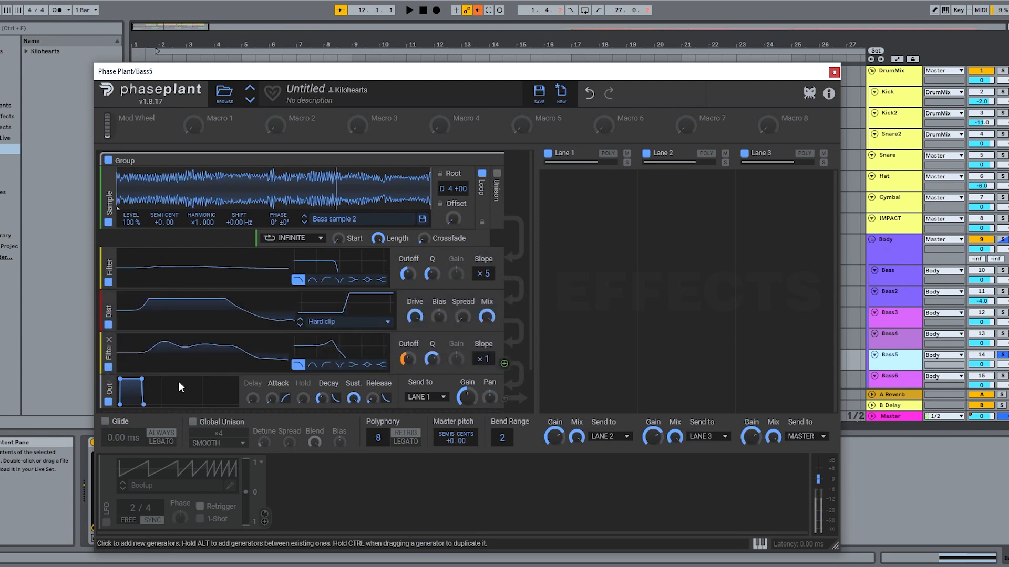
left_click(108, 523)
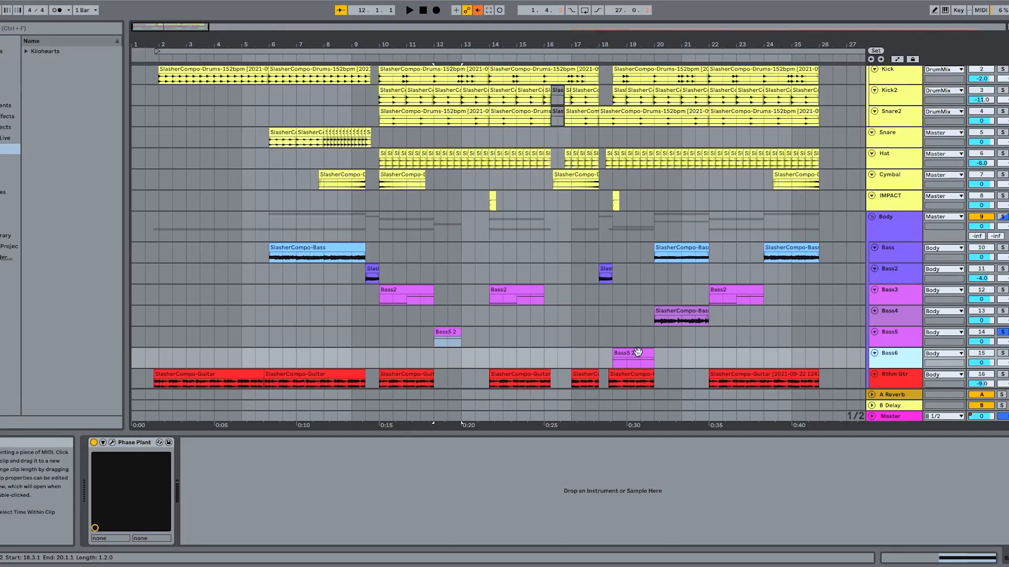
Select the Bass6 clip at bar 18, solo the Bass6 track and open its Phase Plant
left_click(637, 355)
left_click(1002, 353)
left_click(112, 442)
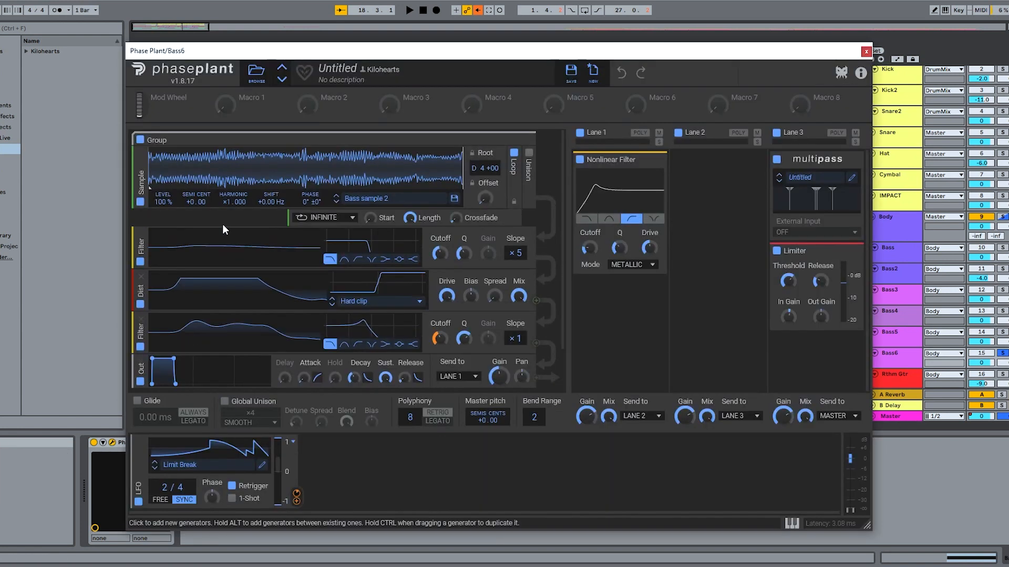
Examine the Bass6 generator chain and the band effects inside the Multipass in lane 3
scroll(377, 178, "down", 2)
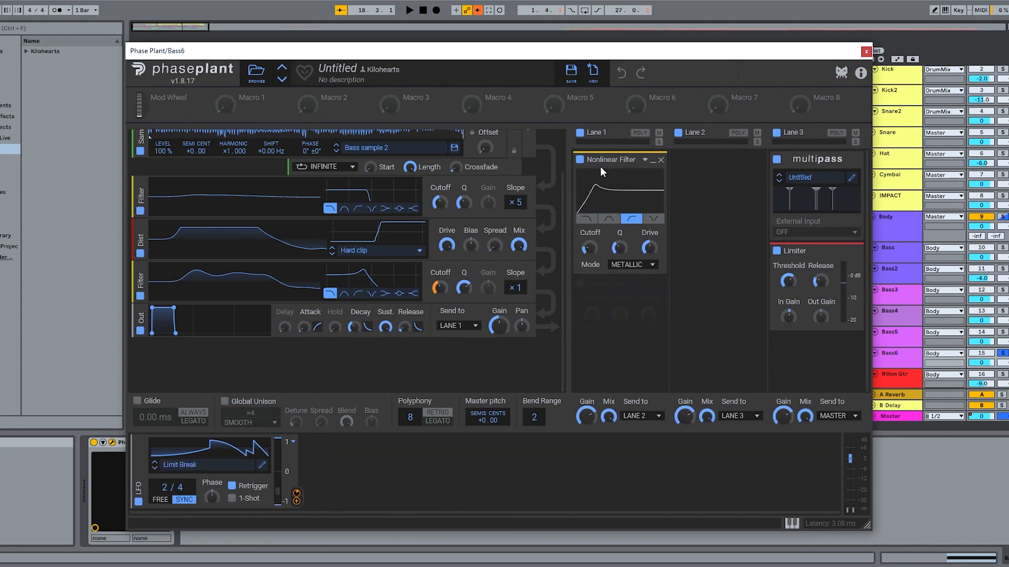
left_click(852, 177)
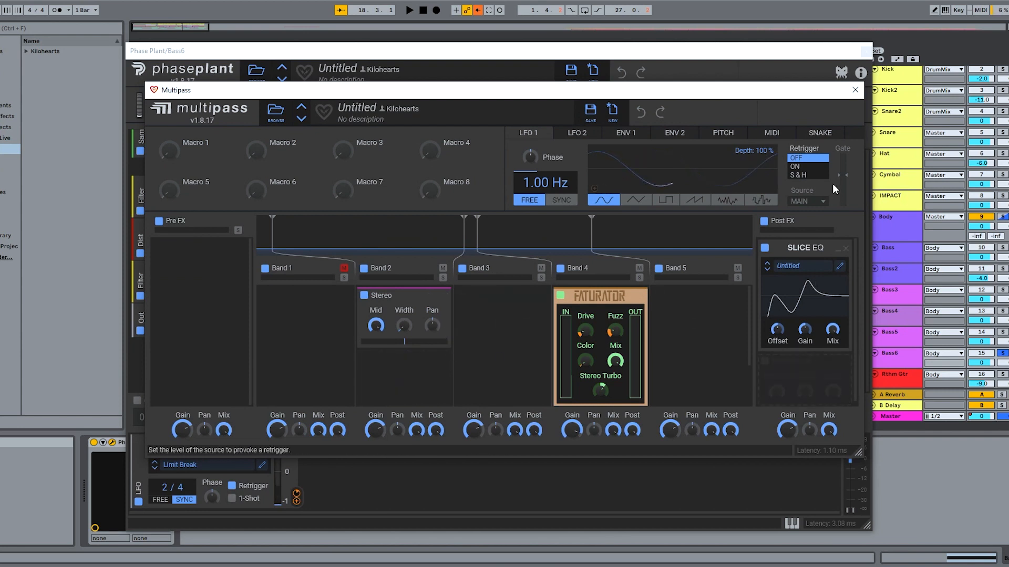
left_click(855, 89)
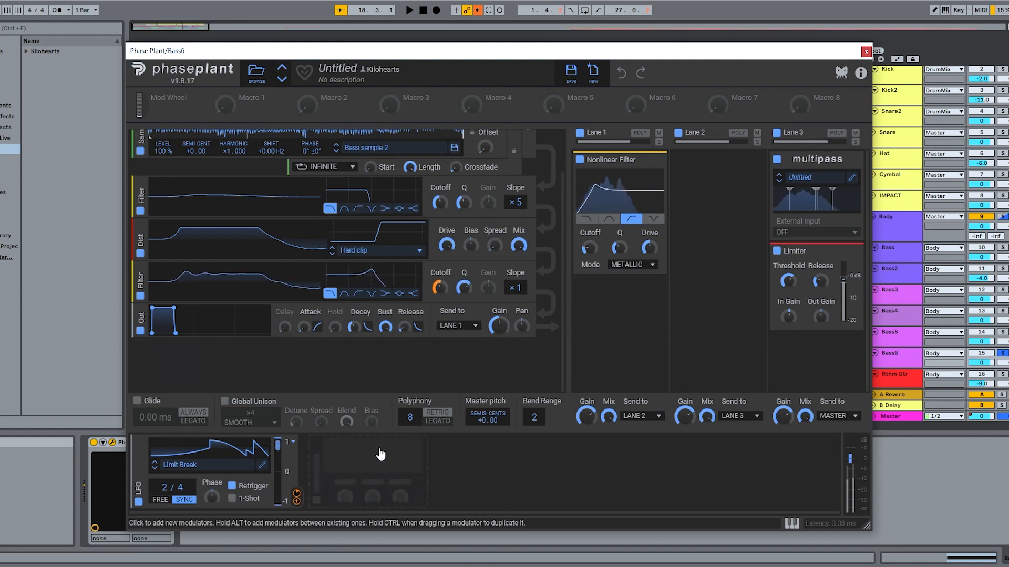
scroll(477, 371, "up", 2)
Audition the Quantized 16ths, Bootup, Driver and Drops shapes from Wubs on the Bass6 LFO, returning to Limit Break
left_click(194, 465)
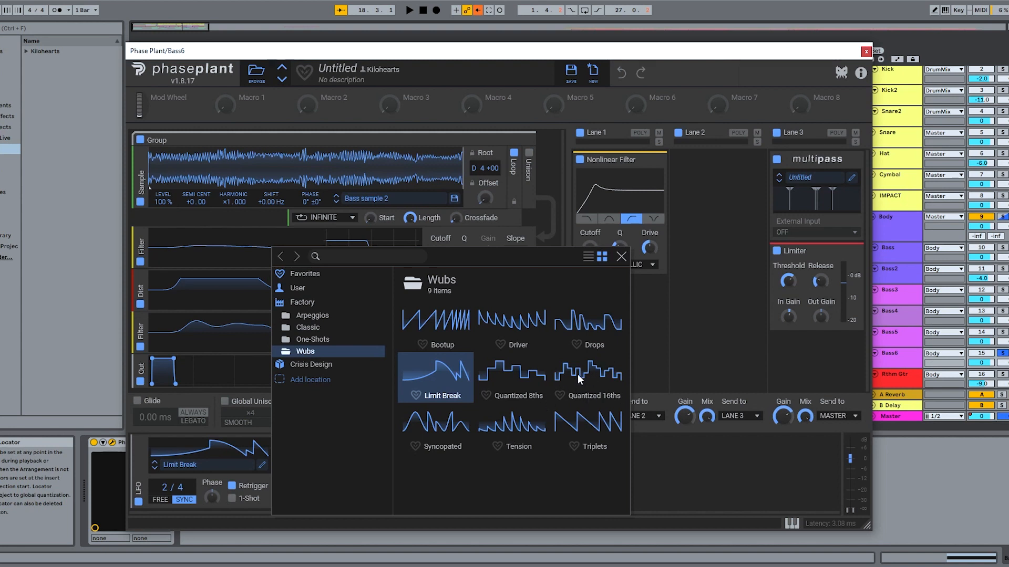
left_click(584, 382)
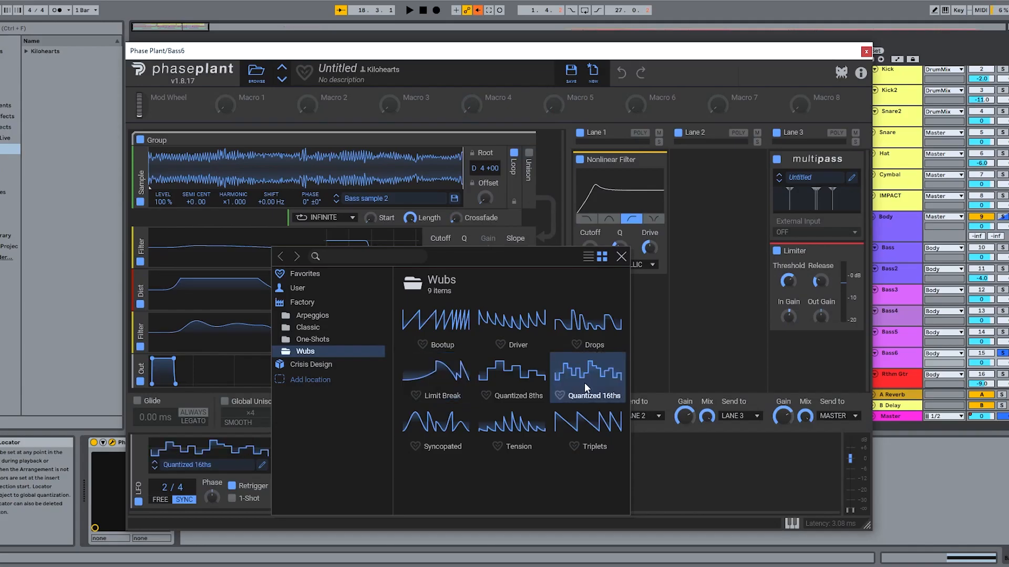
left_click(435, 323)
left_click(521, 332)
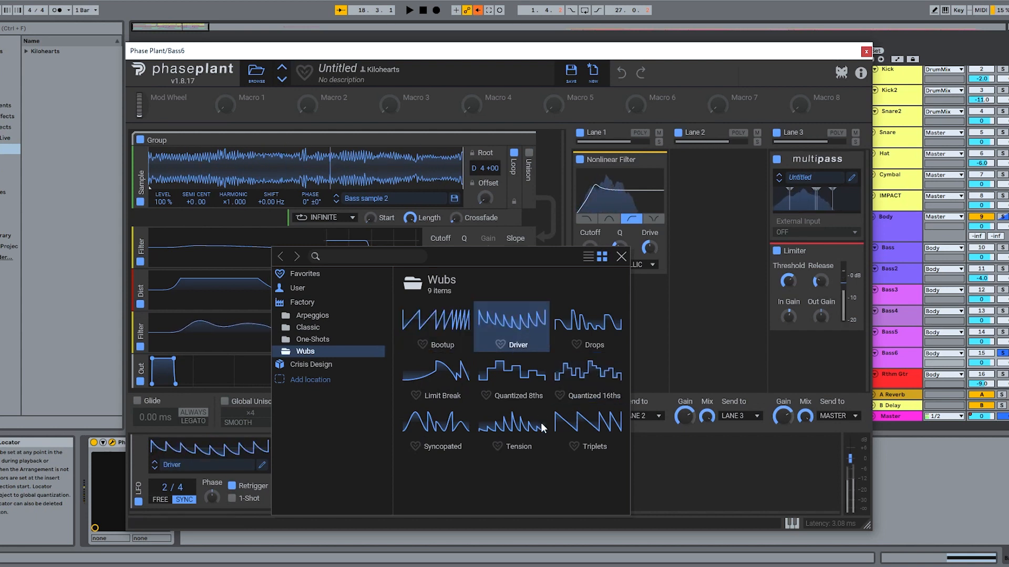
left_click(585, 339)
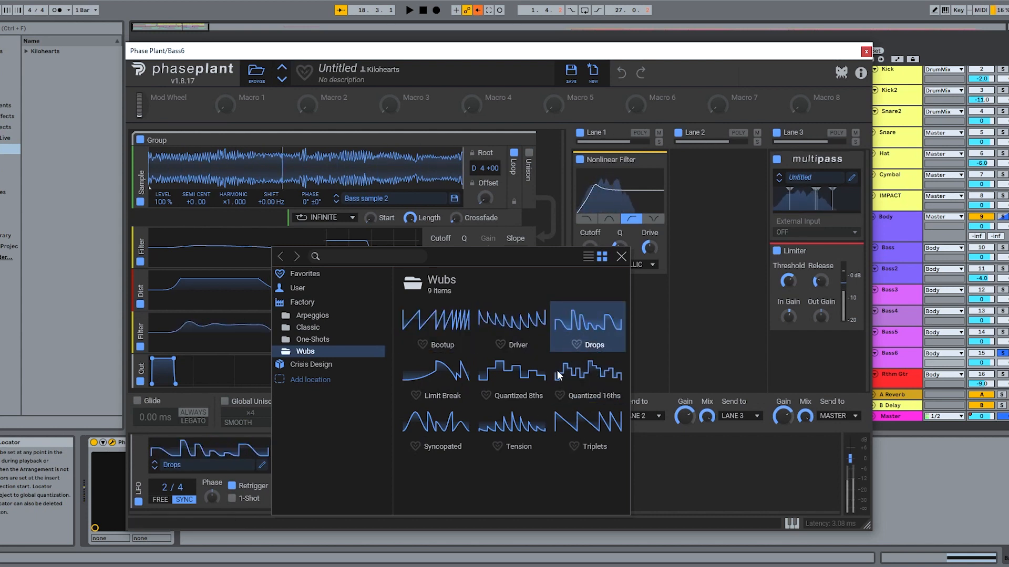
left_click(449, 378)
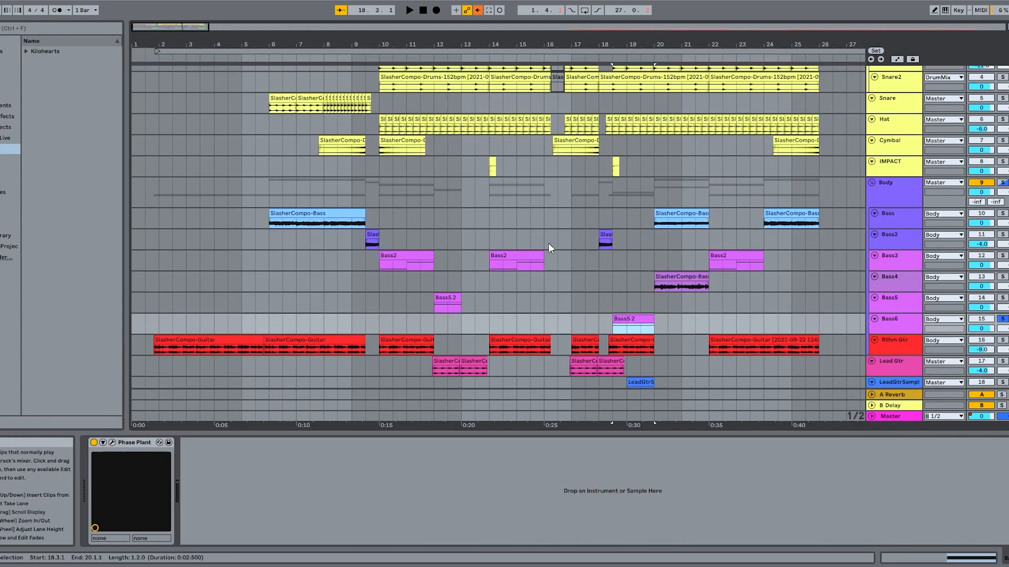
Select the Bass clip at bar 6, solo and play the Bass track, and open its Snap Heap
left_click(333, 216)
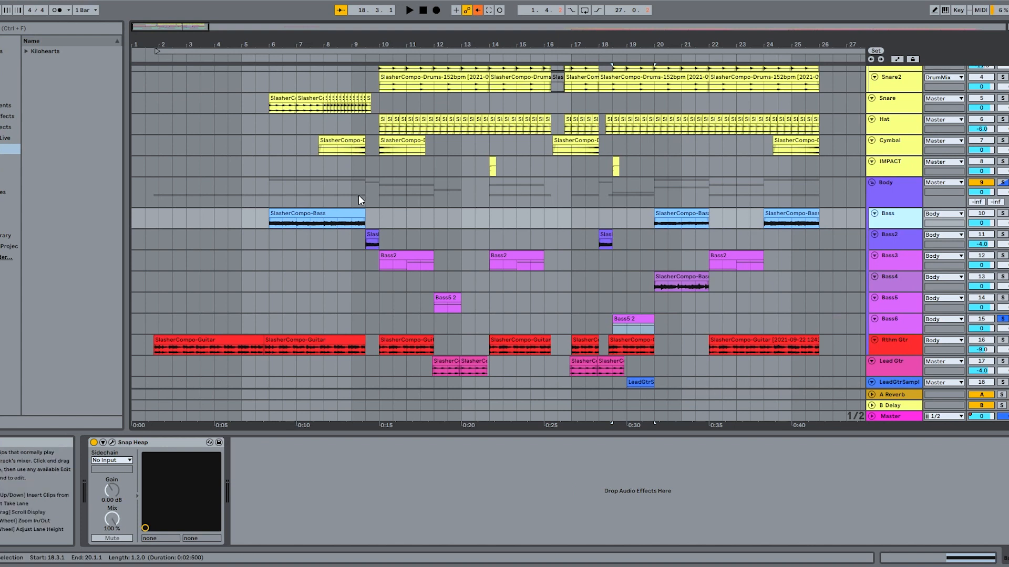
left_click(1003, 213)
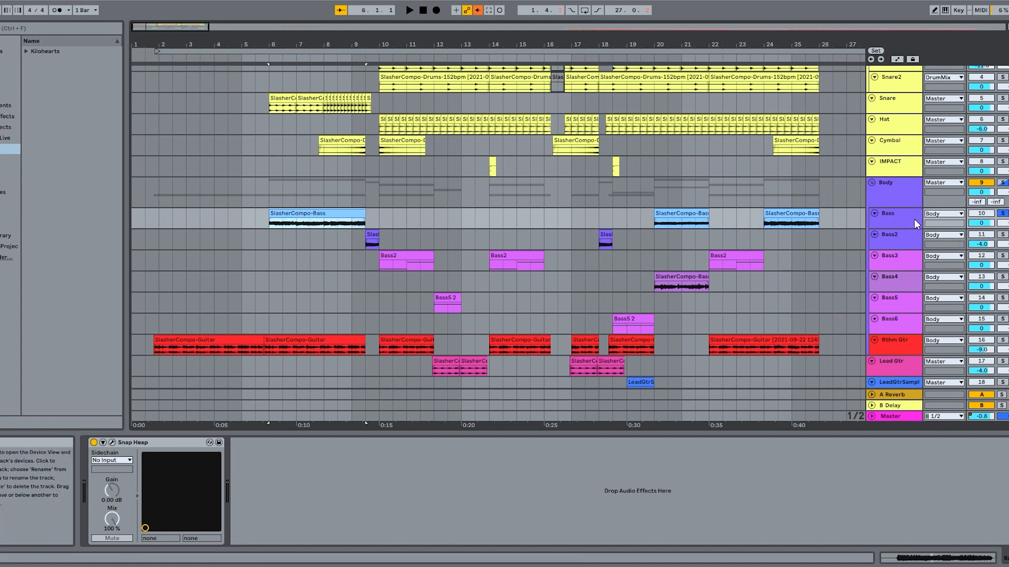
left_click(886, 220)
key("space")
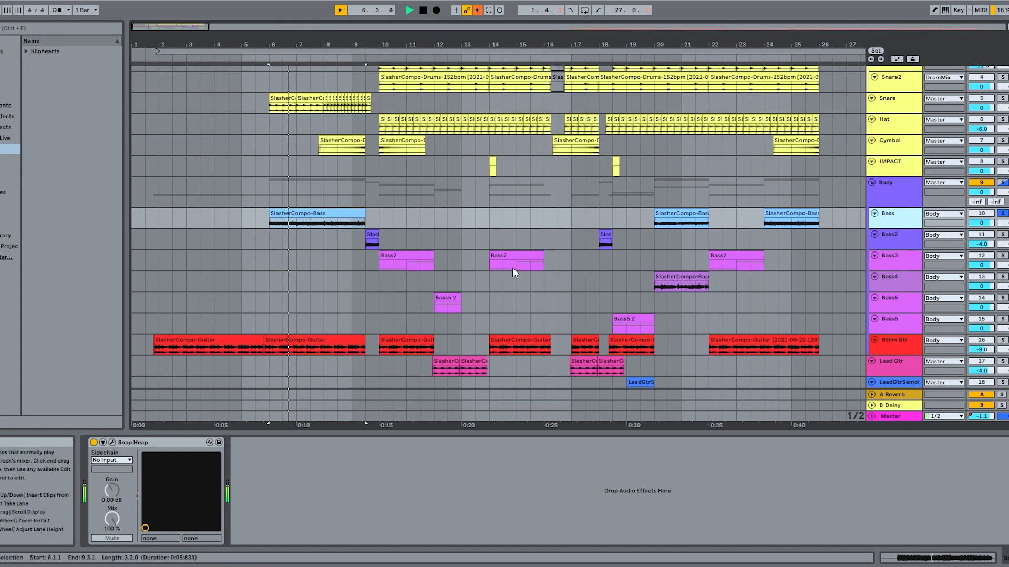
left_click(113, 442)
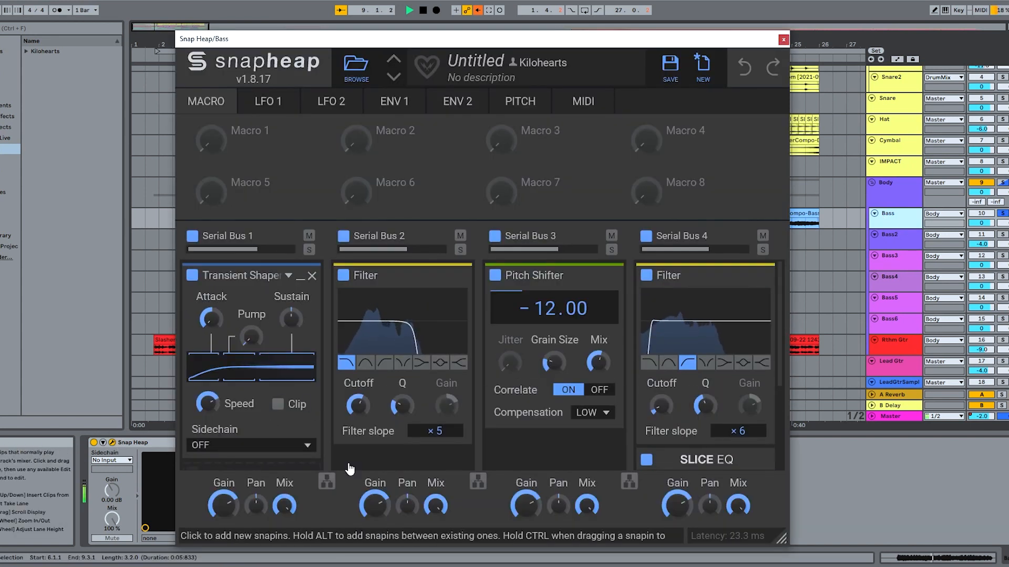
Stop playback and examine the effects in all four serial buses of the Bass Snap Heap
scroll(438, 322, "down", 2)
key("space")
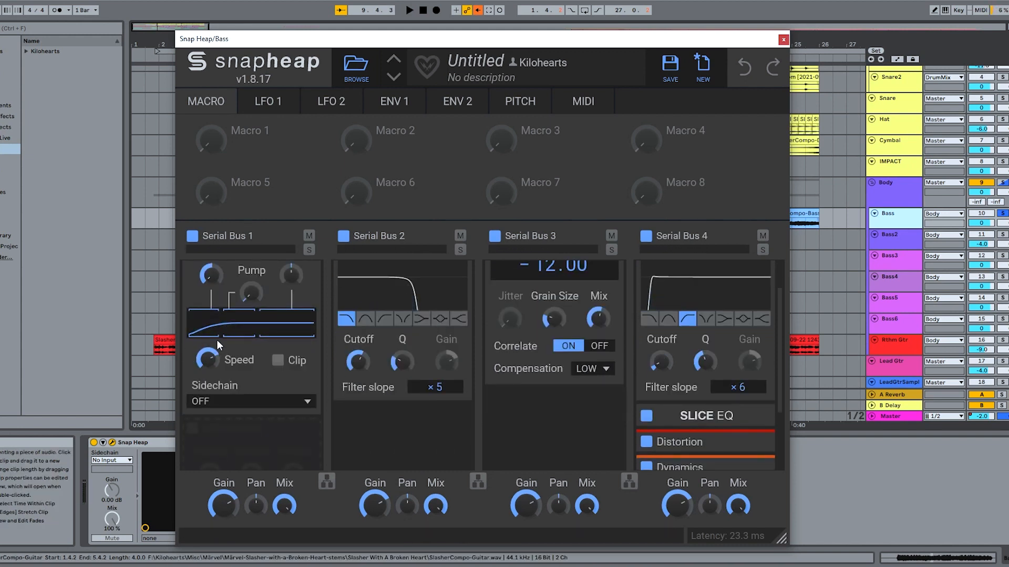
scroll(216, 340, "down", 2)
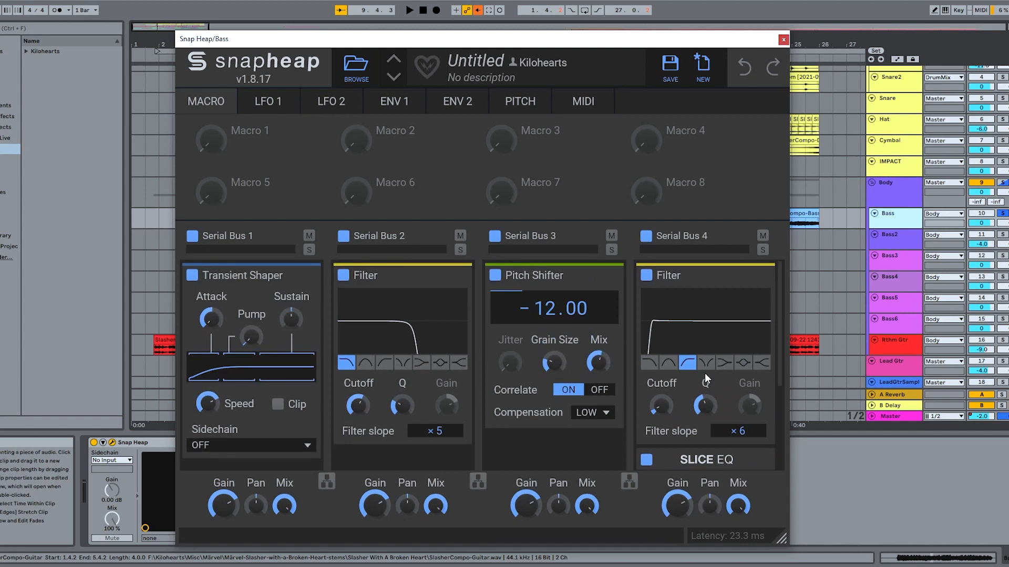
scroll(682, 407, "down", 2)
left_click(754, 348)
scroll(753, 360, "down", 15)
scroll(718, 370, "up", 16)
scroll(716, 368, "up", 5)
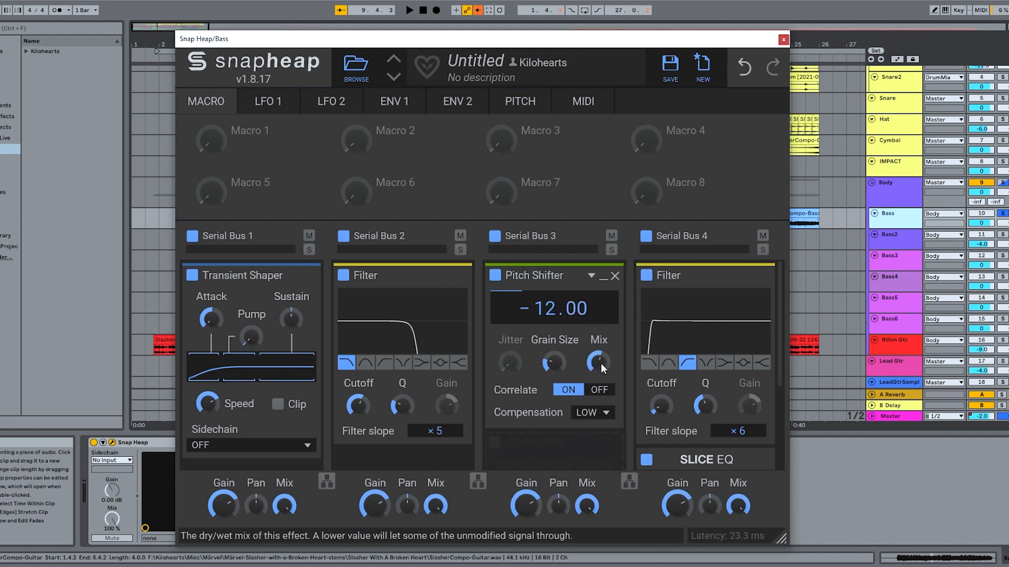
Bypass the Pitch Shifter in Serial Bus 3, audition the Bass without it and re-enable it
left_click(494, 277)
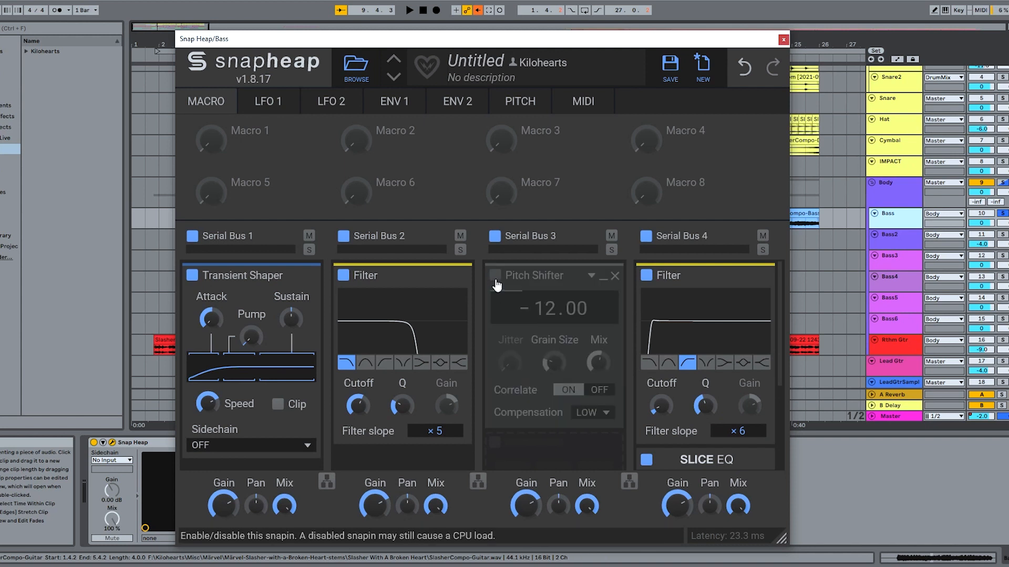
key("space")
left_click(496, 277)
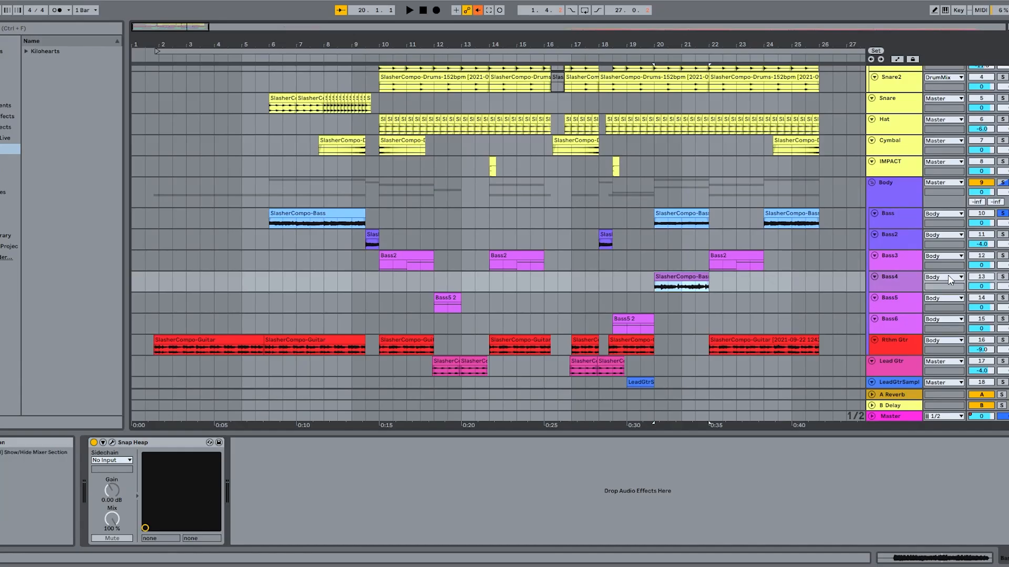
Solo the Bass4 track and examine the filter, comb filter, gain and compressor chain in its Snap Heap
left_click(1002, 277)
left_click(918, 281)
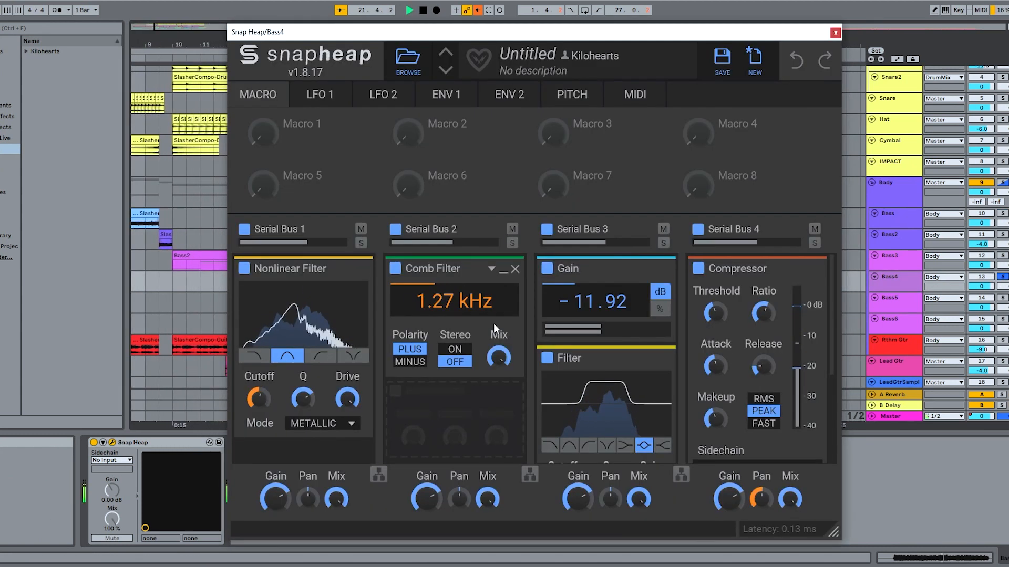
scroll(521, 360, "down", 3)
scroll(517, 362, "up", 3)
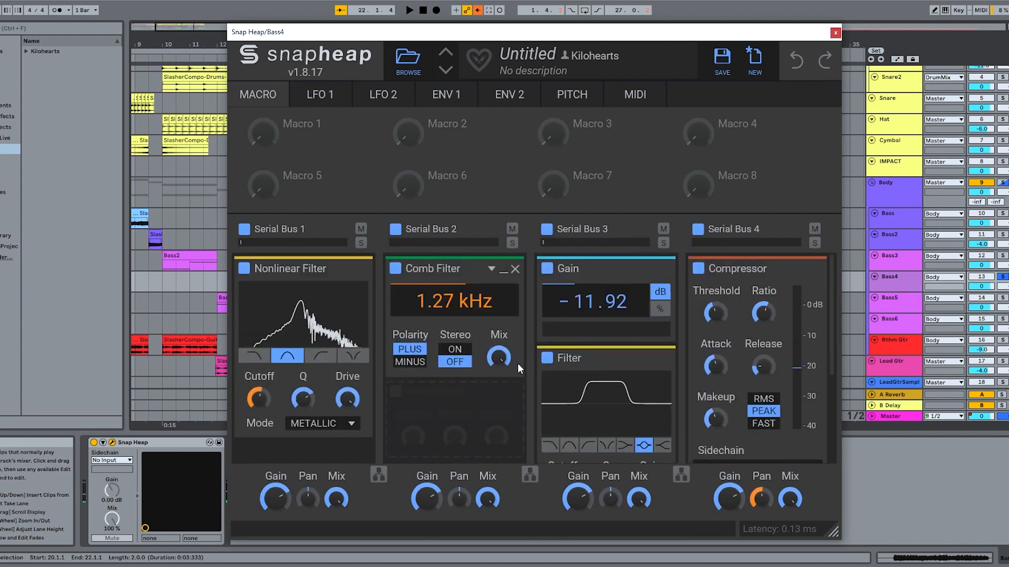
Examine the LFO 2 and pitch tracker modulators in the Bass4 Snap Heap and audition the track
mouse_move(760, 514)
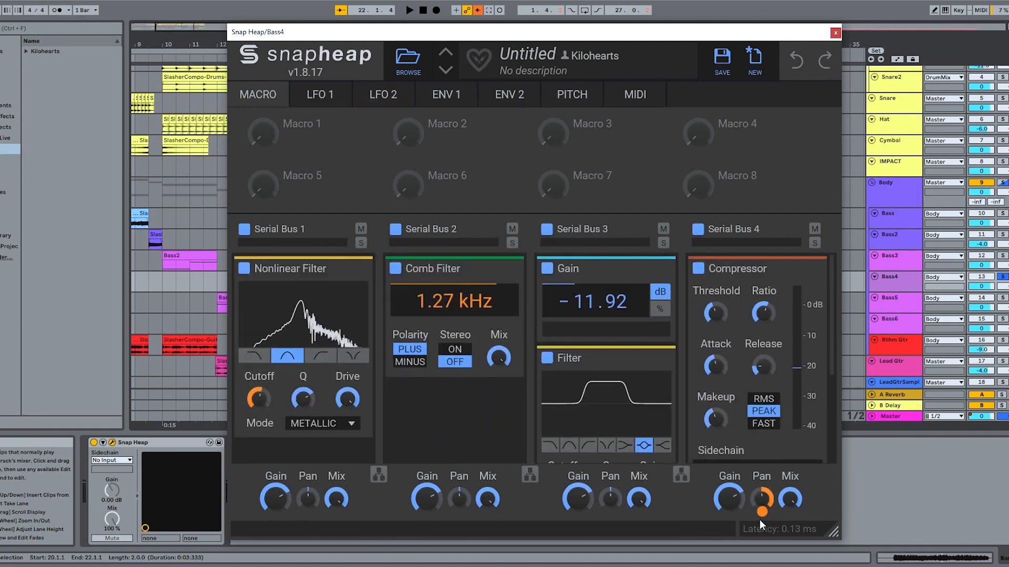
left_click(383, 95)
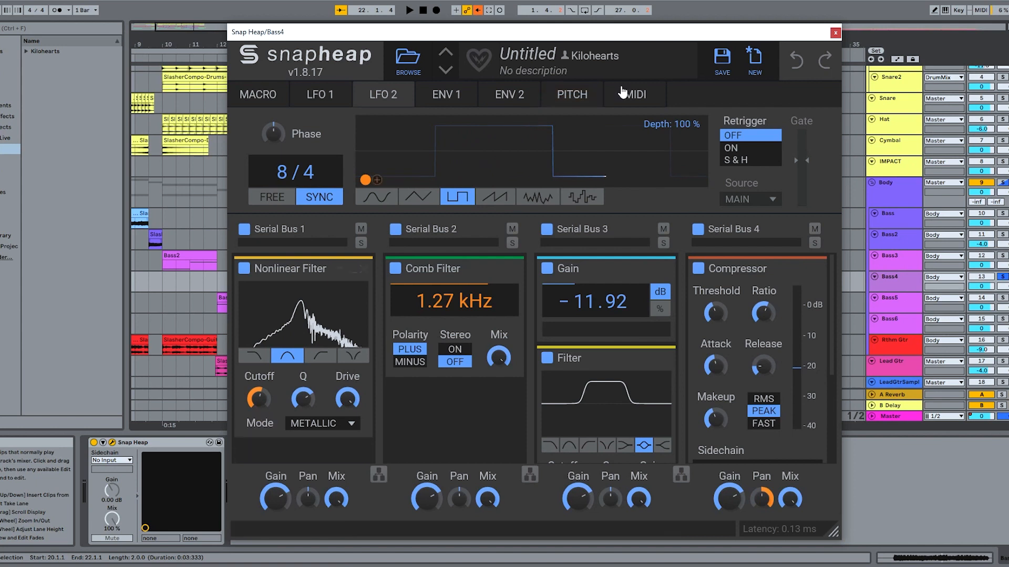
left_click(567, 98)
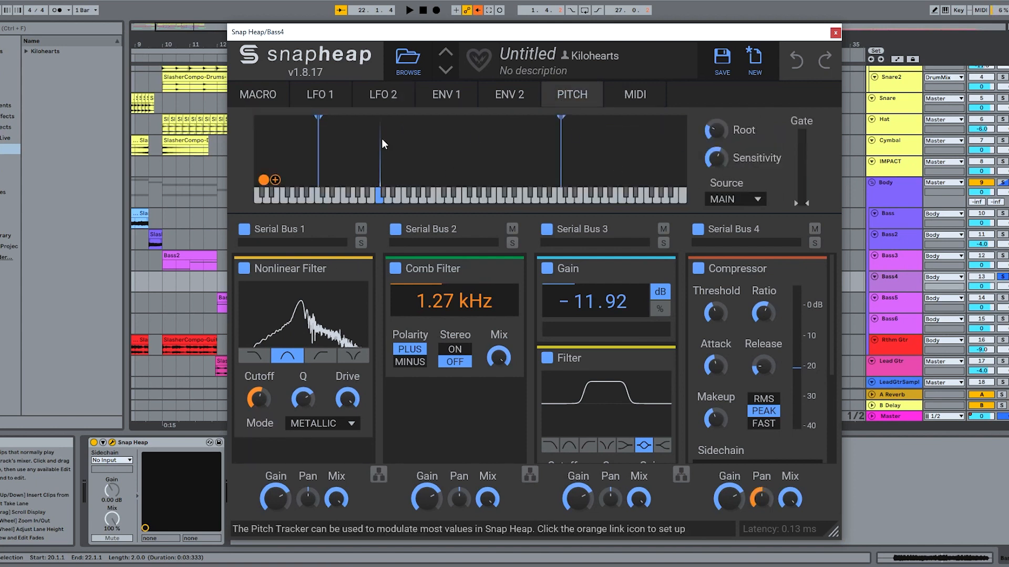
key("space")
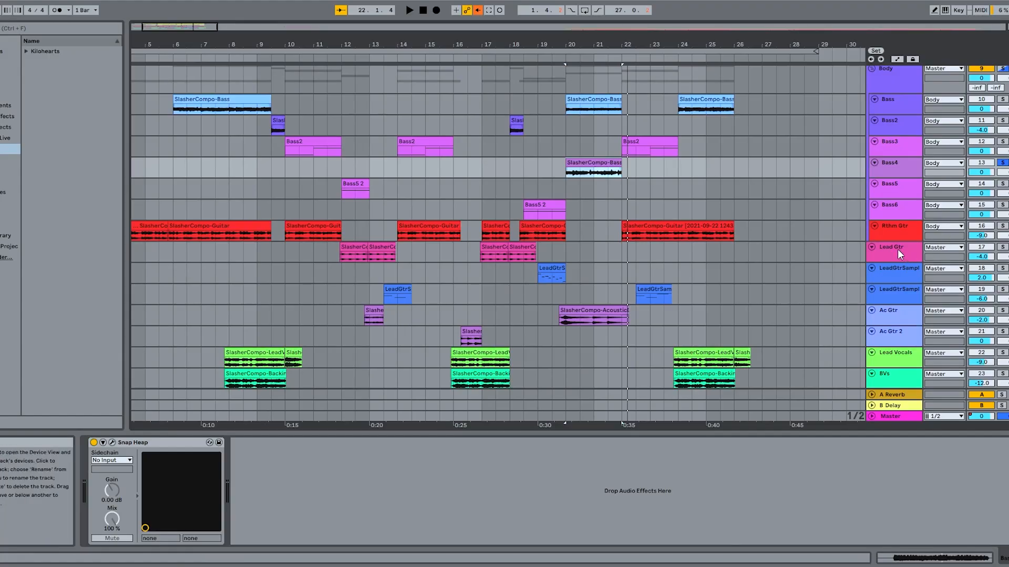
Solo and play the Lead Gtr clip at bar 12, and review the Slice EQ and Faturator in its Snap Heap
left_click(904, 253)
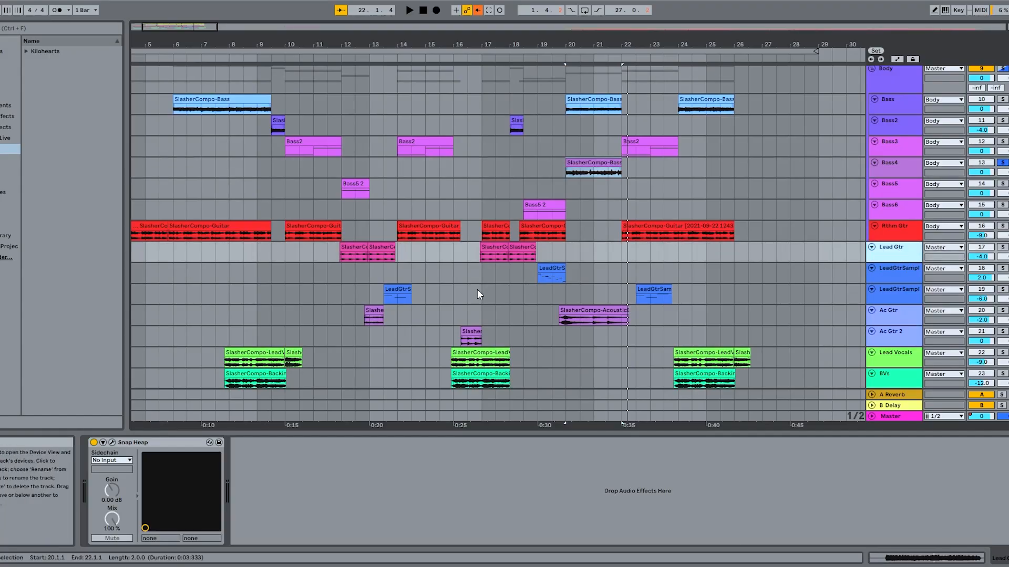
left_click(356, 246)
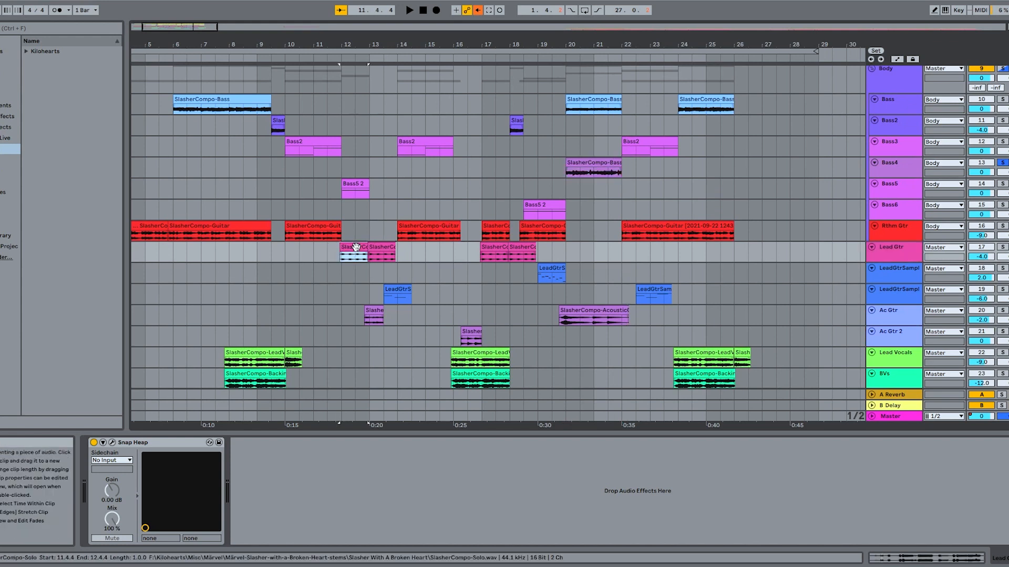
left_click(1002, 247)
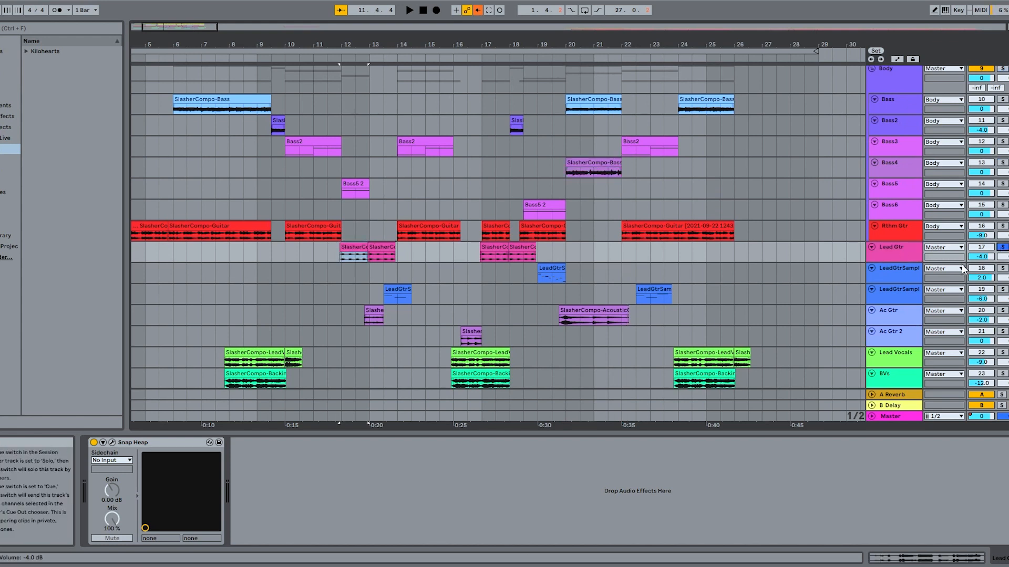
key("space")
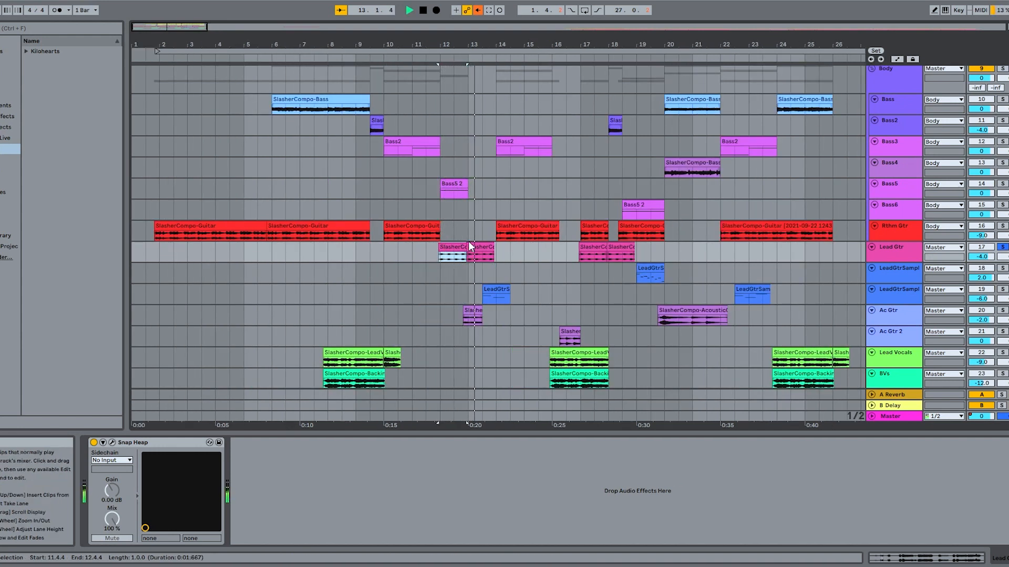
left_click(864, 248)
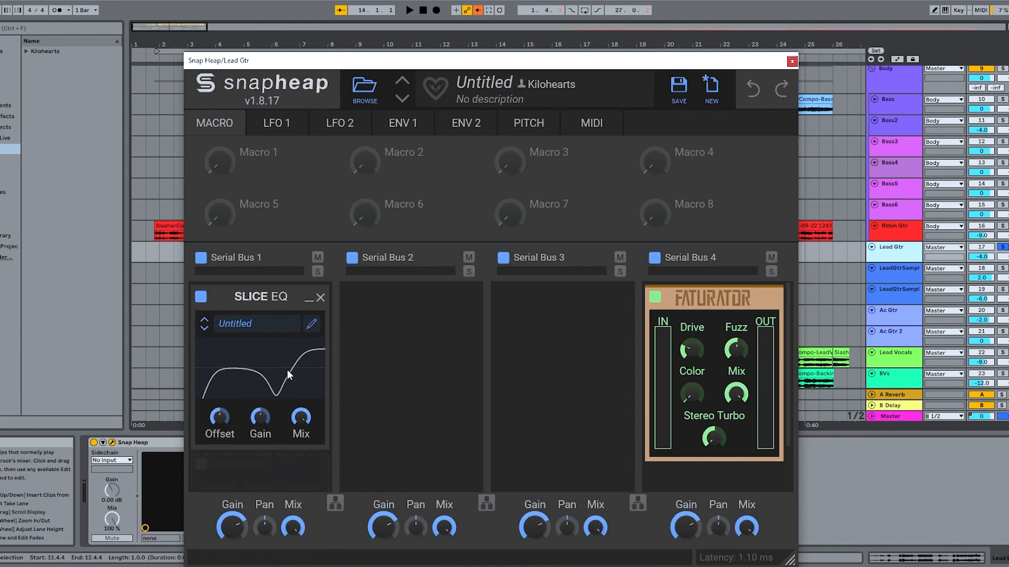
left_click(791, 61)
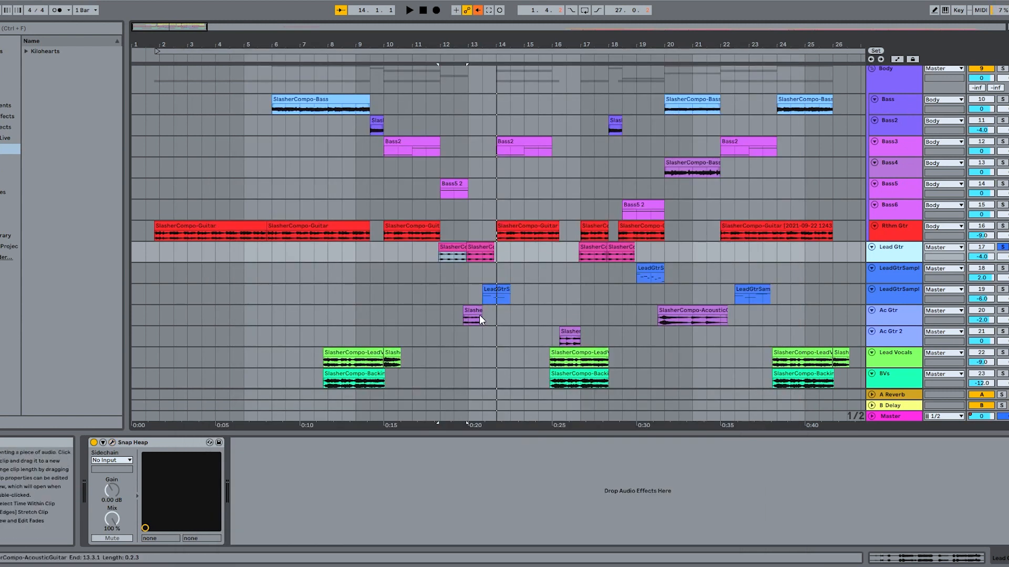
Select the first LeadGtrSample track and open its Phase Plant
left_click(886, 270)
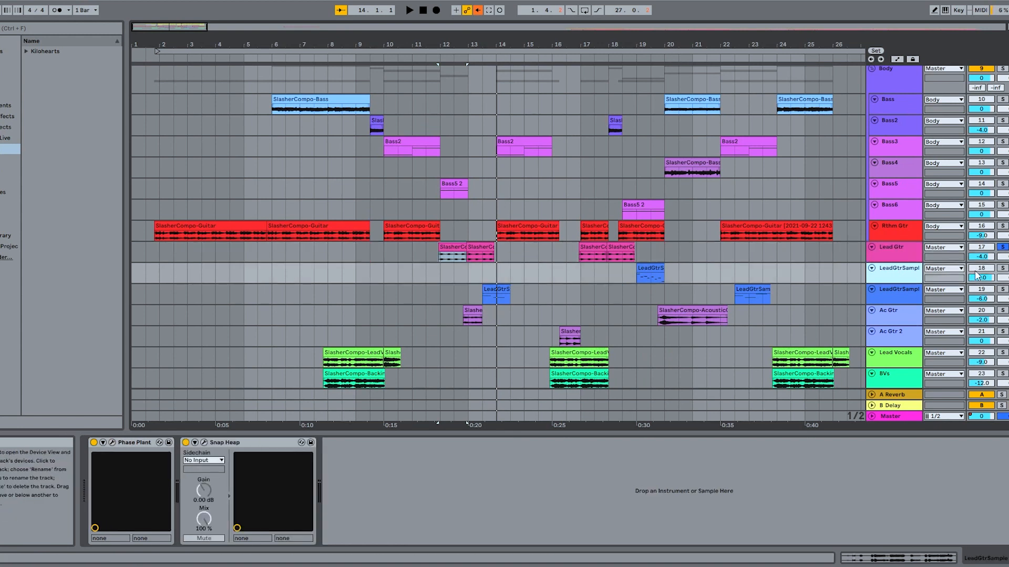
left_click(112, 443)
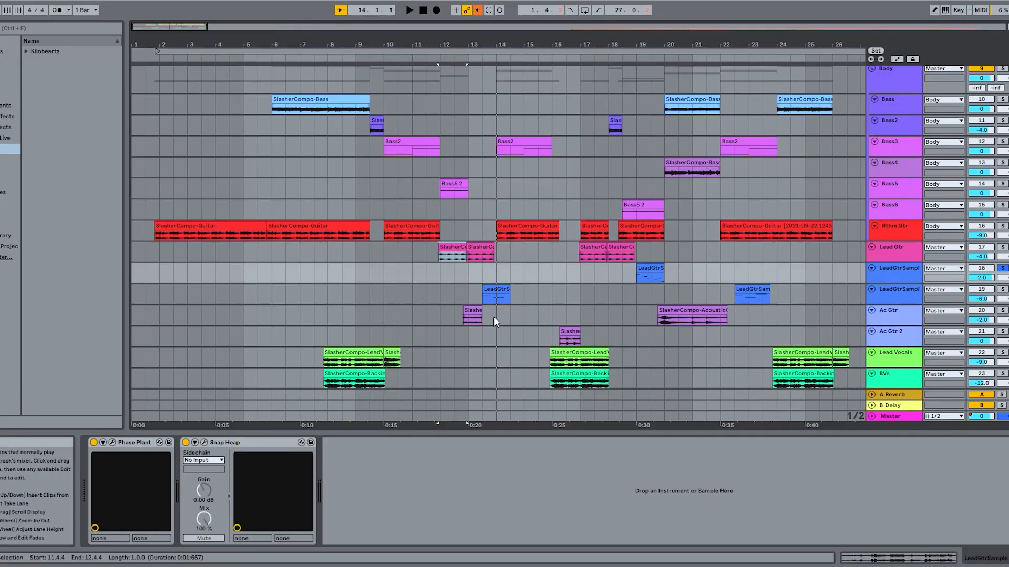
Select the LeadGtrSample2 clip at bar 13, review its Phase Plant, and play the same track's clip near bar 23
left_click(496, 296)
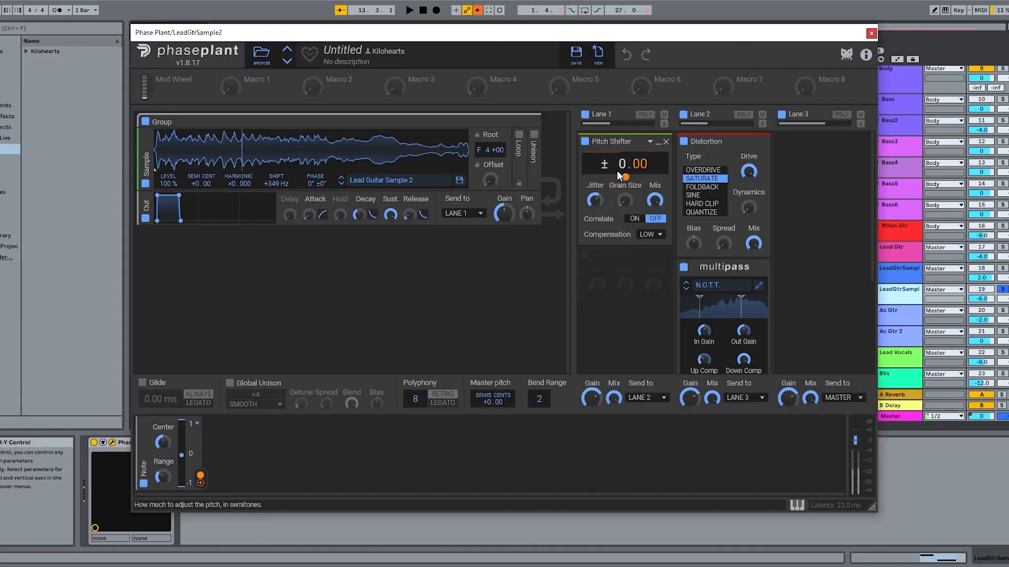
left_click(871, 34)
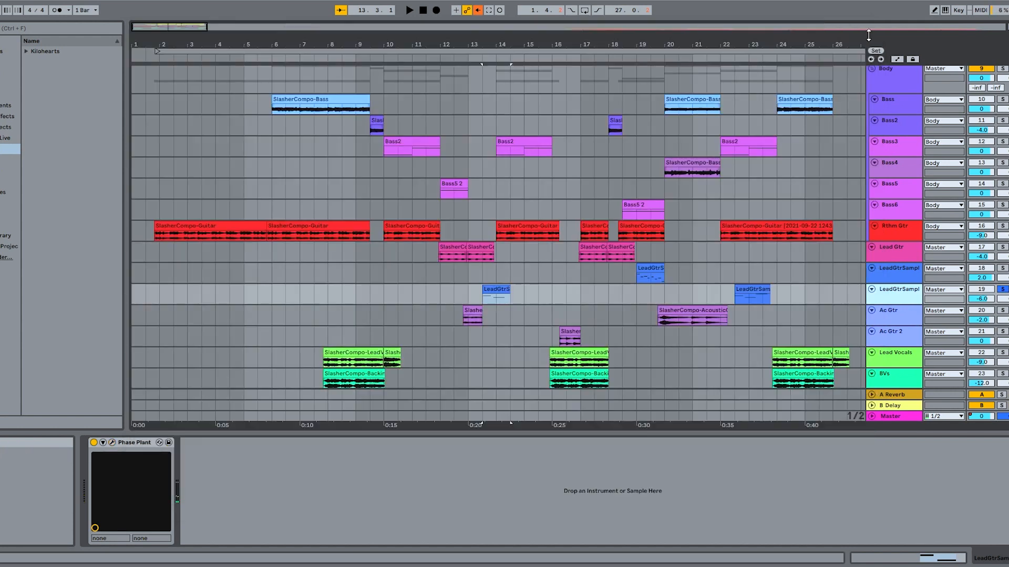
left_click(755, 289)
key("space")
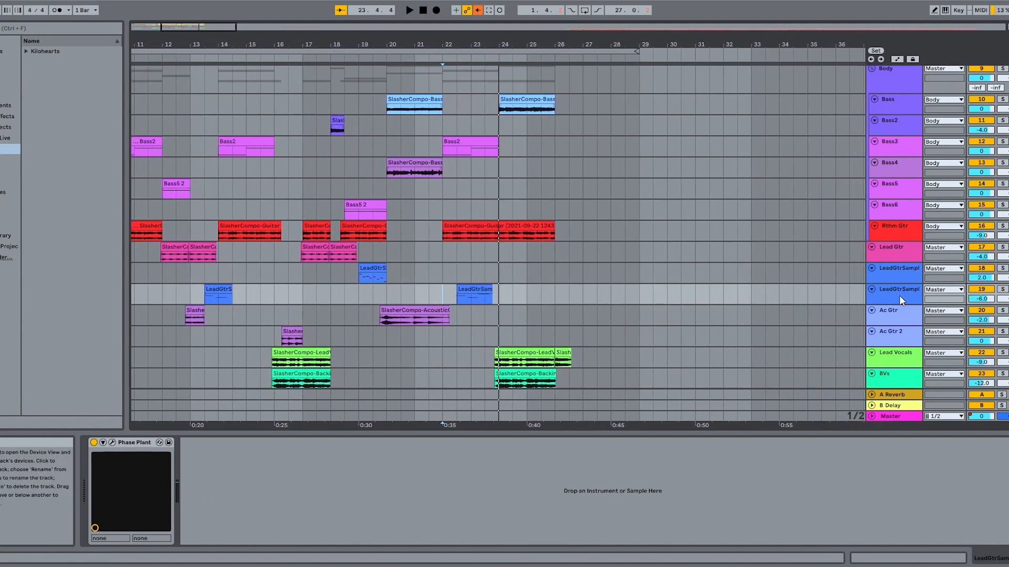
Select the short Ac Gtr clip near bar 13 and review the curve in the track's Slice EQ
left_click(896, 322)
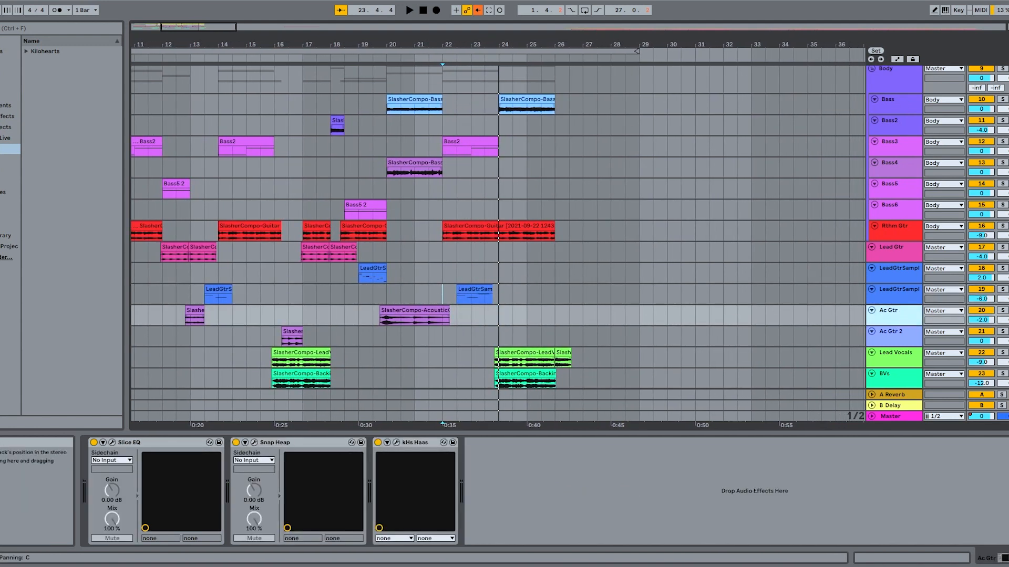
left_click(195, 311)
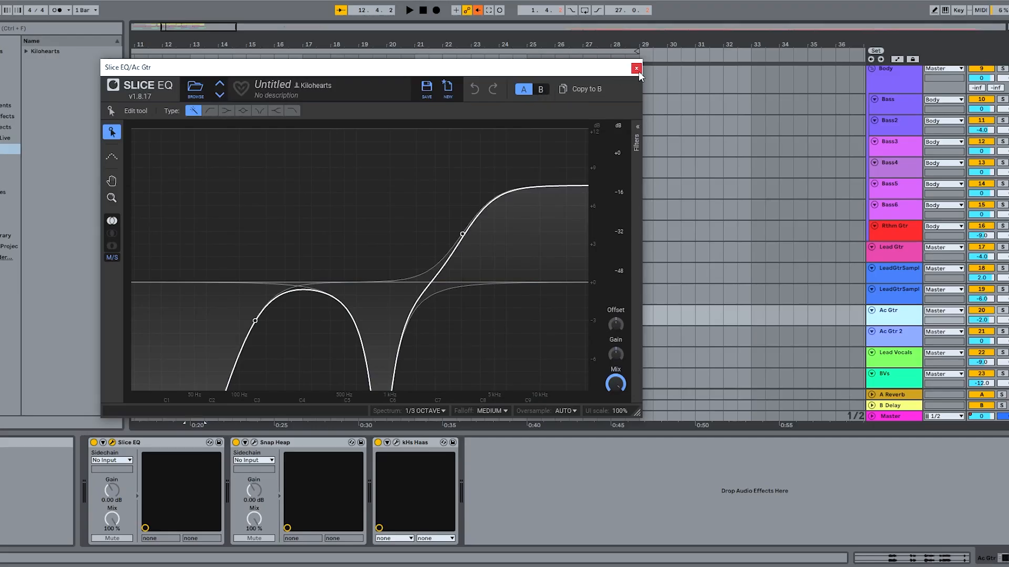
left_click(636, 69)
Open the Ac Gtr Snap Heap and examine the Pitch Shifters and Reverbs in Serial Buses 1 and 2
left_click(254, 443)
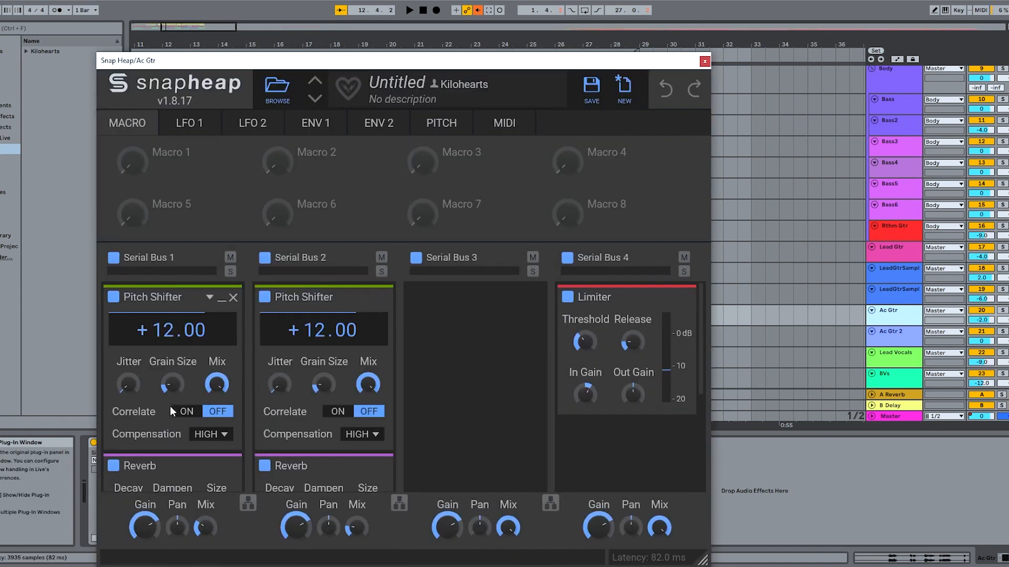
scroll(169, 399, "down", 2)
scroll(220, 391, "up", 2)
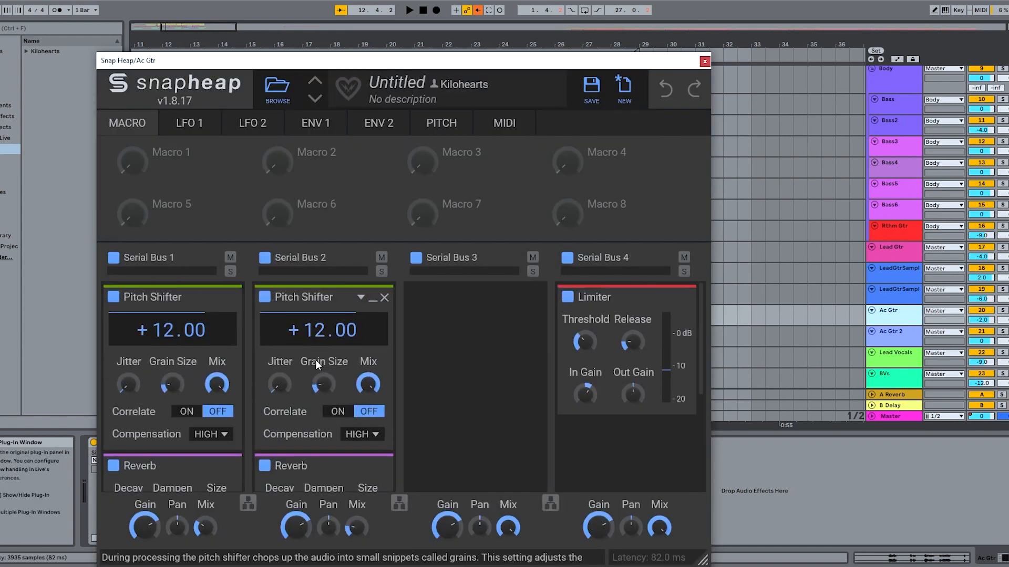
scroll(333, 462, "down", 2)
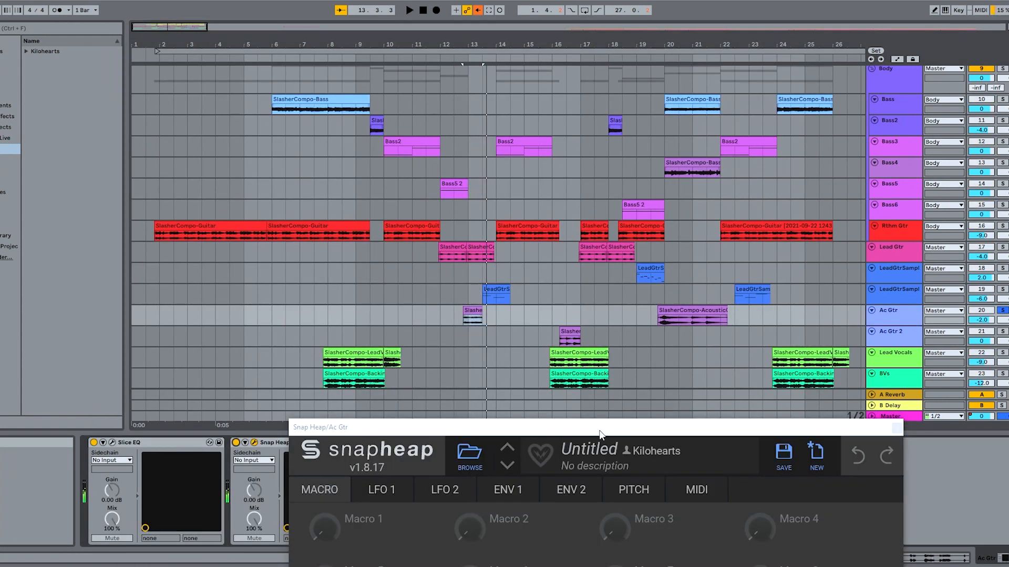
Move the Snap Heap window clear of the arrangement and play the long Ac Gtr clip near bar 20
left_click_drag(601, 435, 614, 444)
left_click(688, 315)
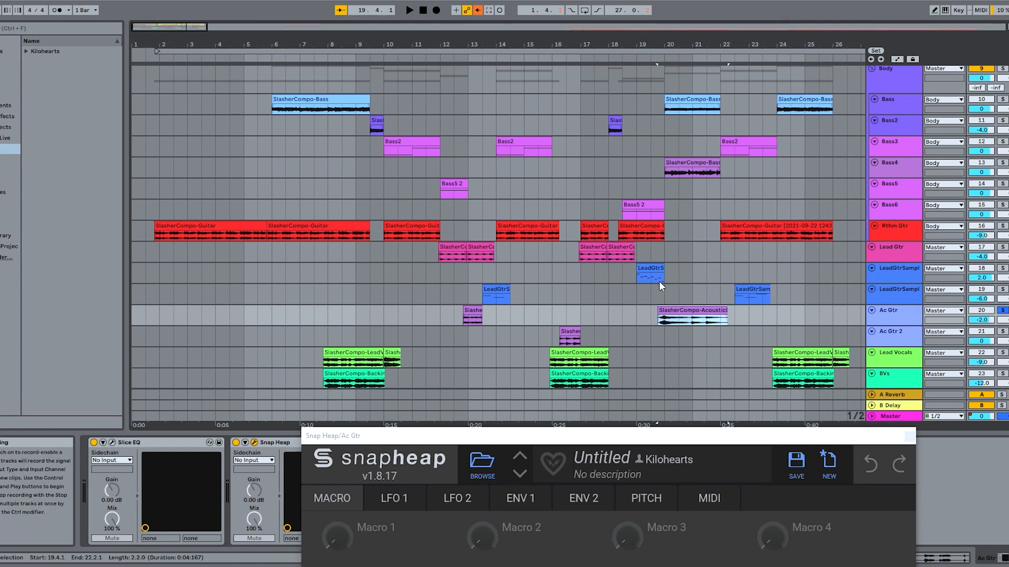
key("space")
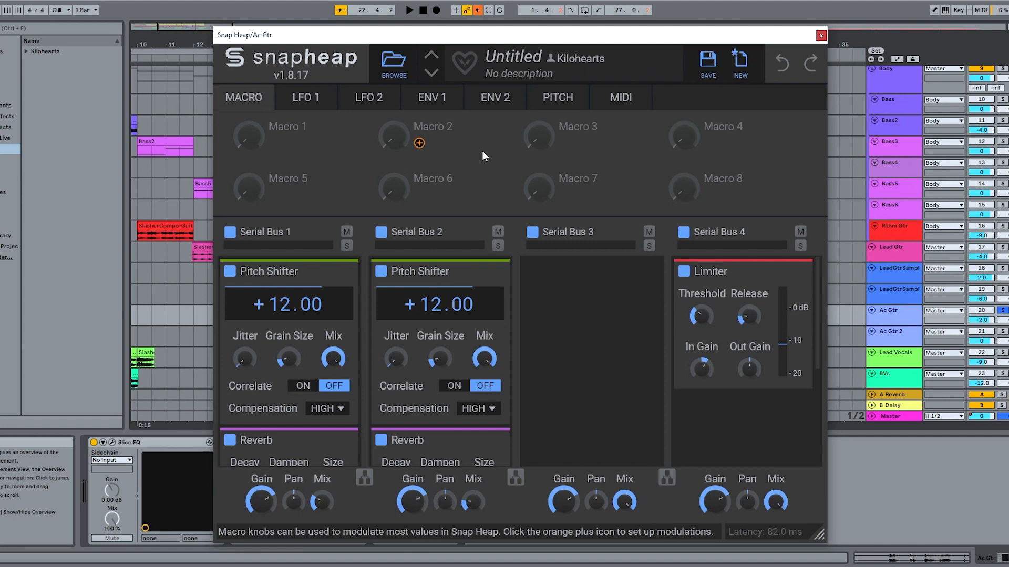
Select the Ac Gtr 2 clip at bar 16, solo the track and play it
left_click(893, 334)
left_click(324, 339)
left_click(1001, 332)
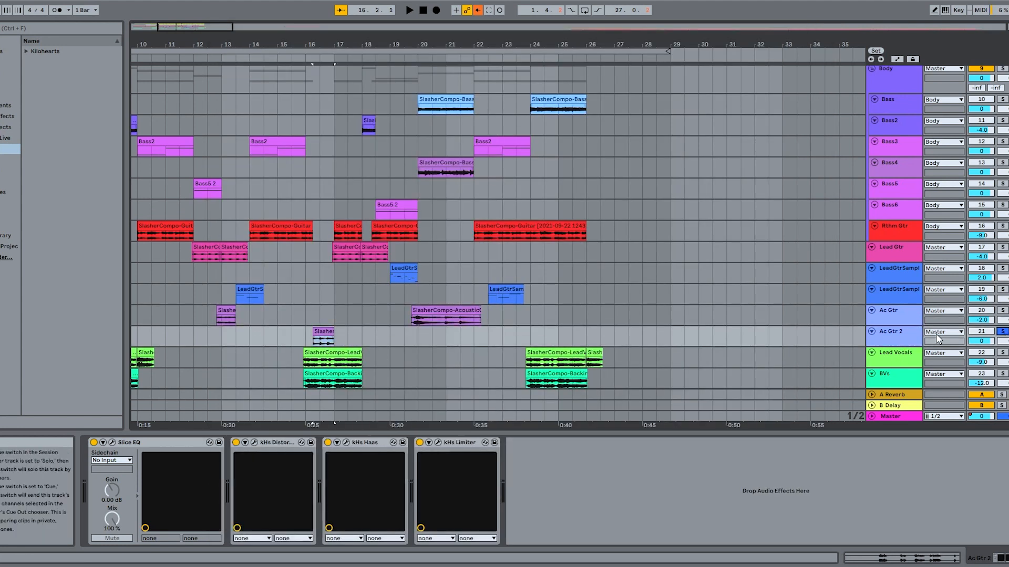
key("space")
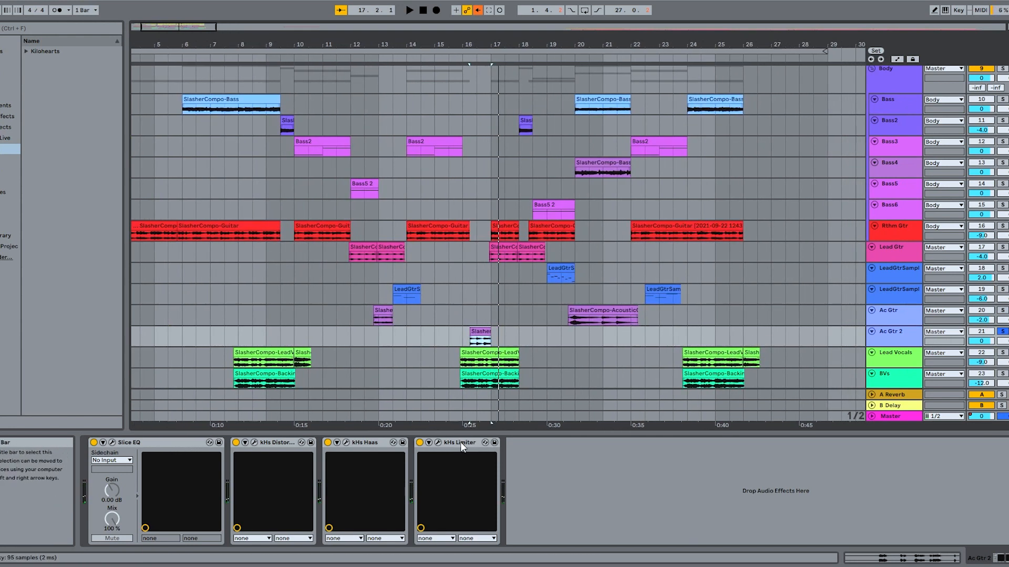
Open the Distortion on Ac Gtr 2, play the clip with it, and unsolo the track to hear it in the full mix
left_click(255, 443)
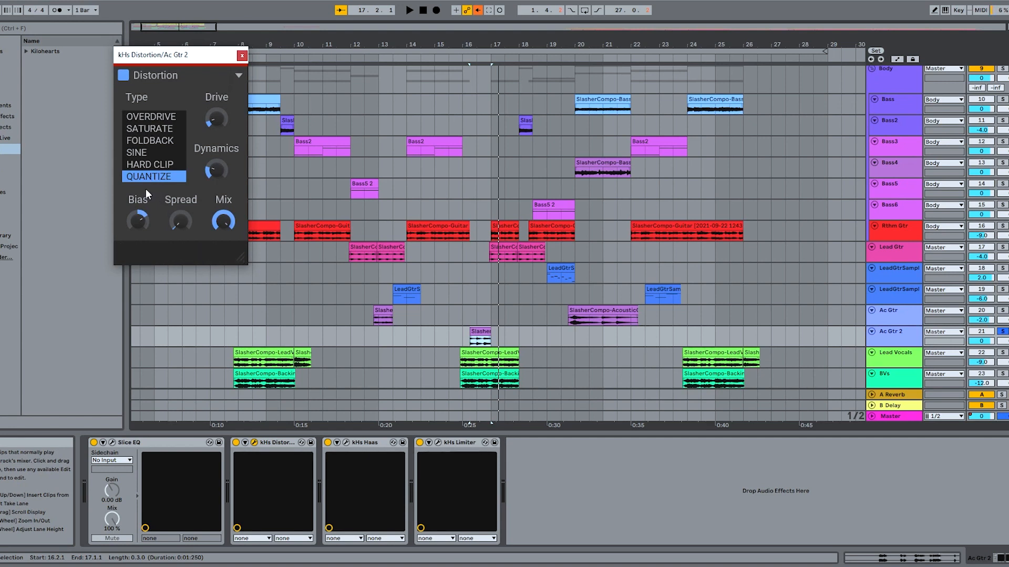
key("space")
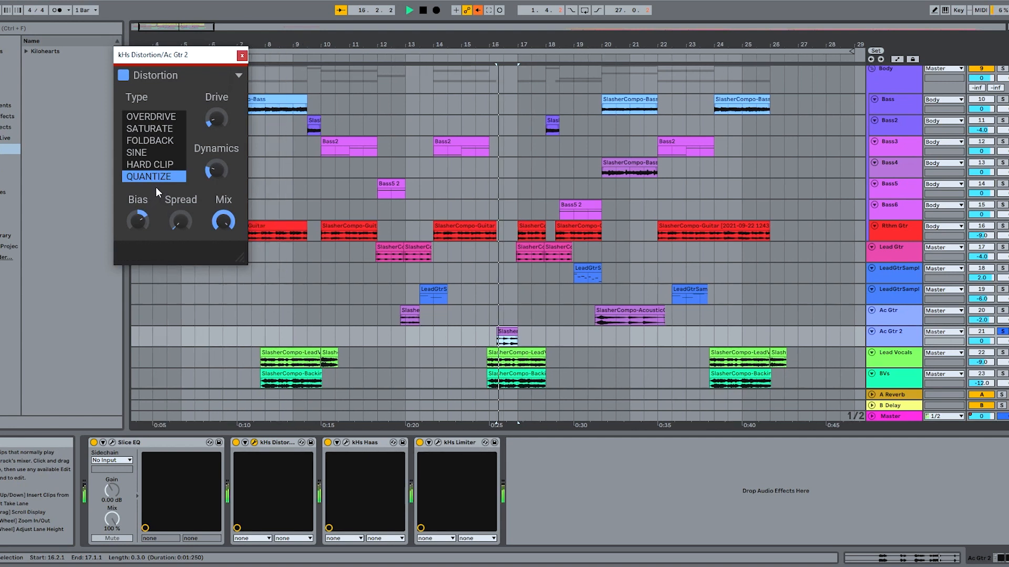
left_click(1002, 331)
key("space")
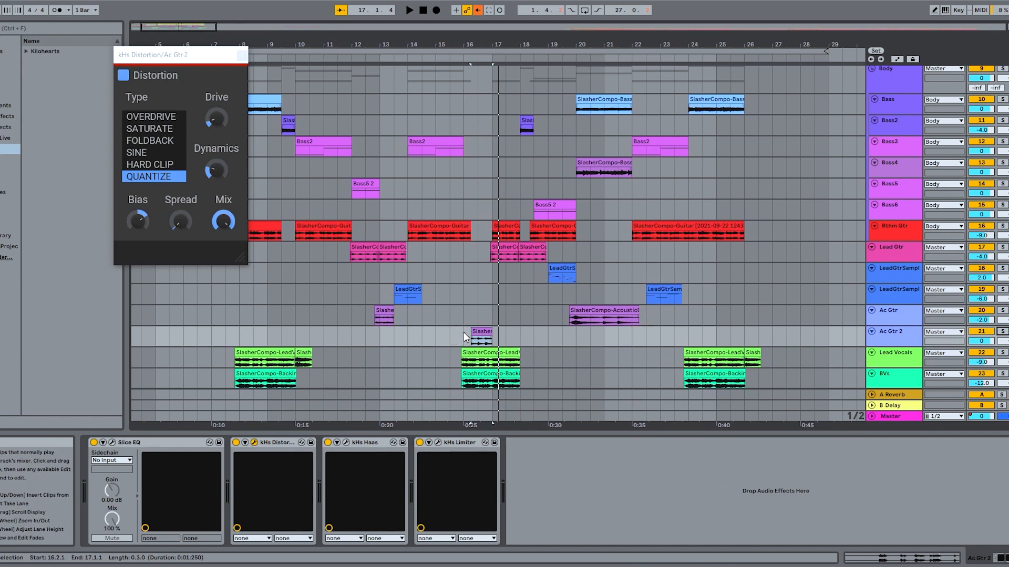
key("space")
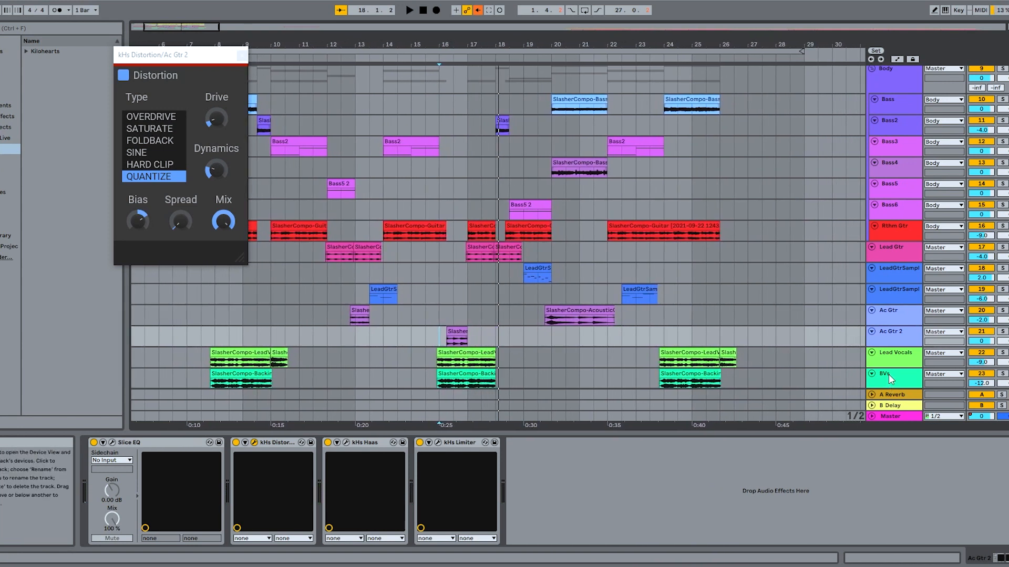
Solo Lead Vocals together with BVs, play the clip near bar 16 and view the Lead Vocals Snap Heap
left_click(917, 361)
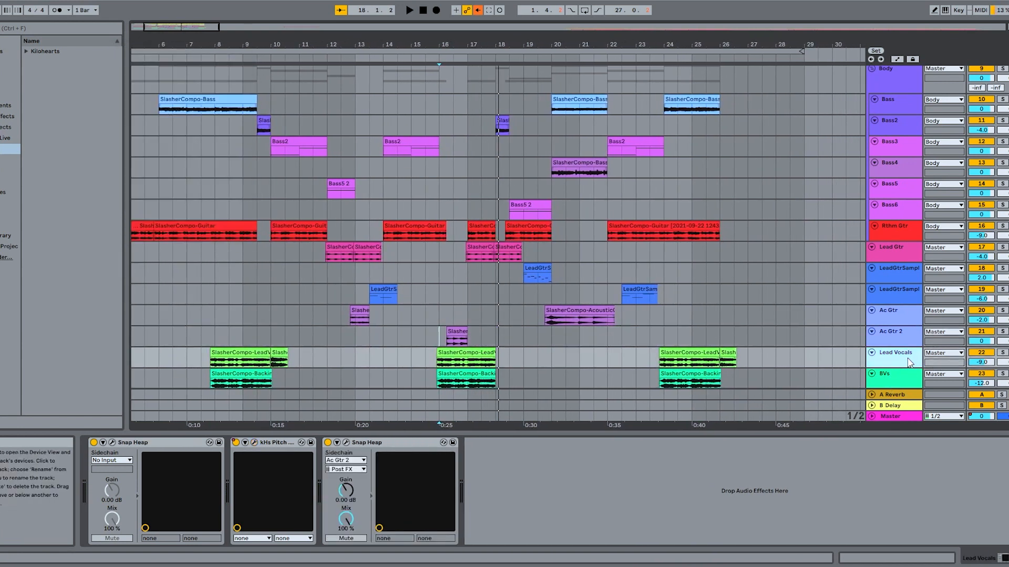
scroll(603, 341, "down", 5)
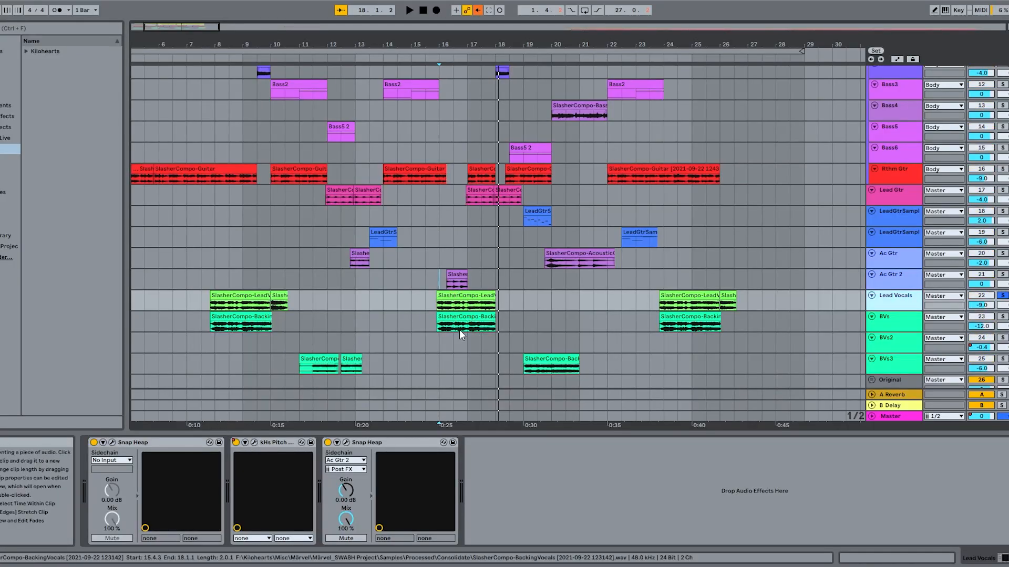
left_click(455, 295)
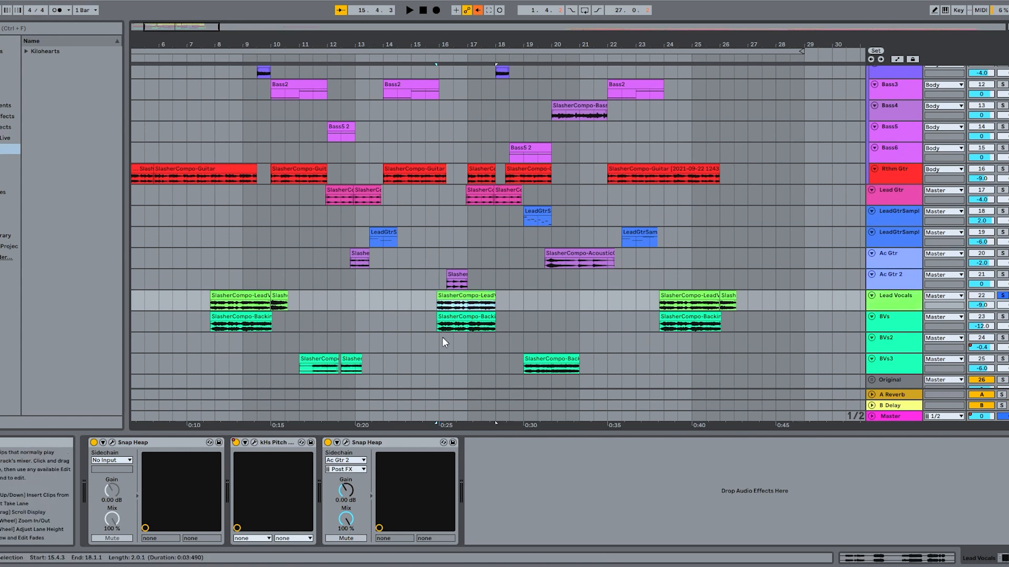
key("space")
left_click(1002, 317, "ctrl")
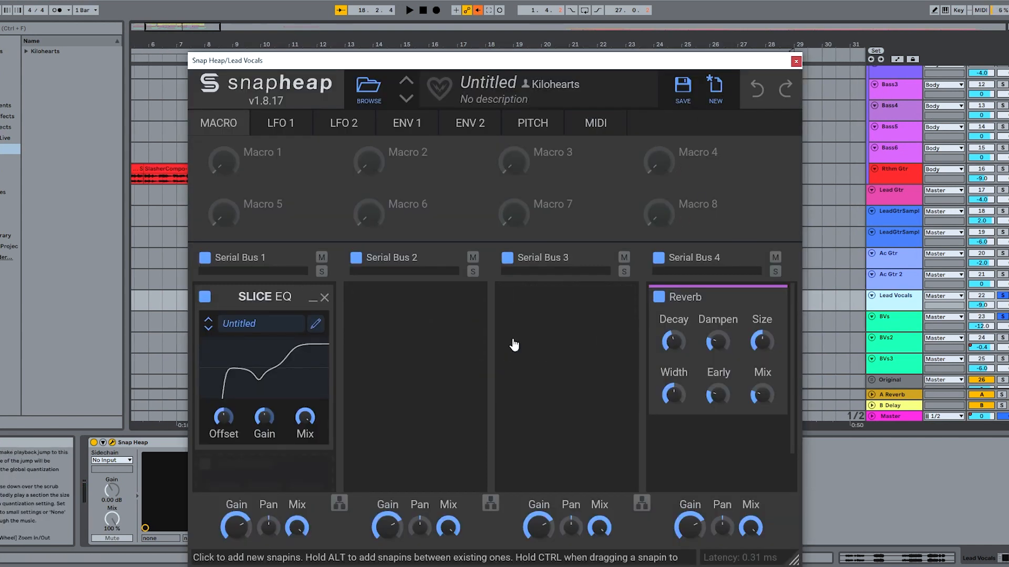
left_click(796, 61)
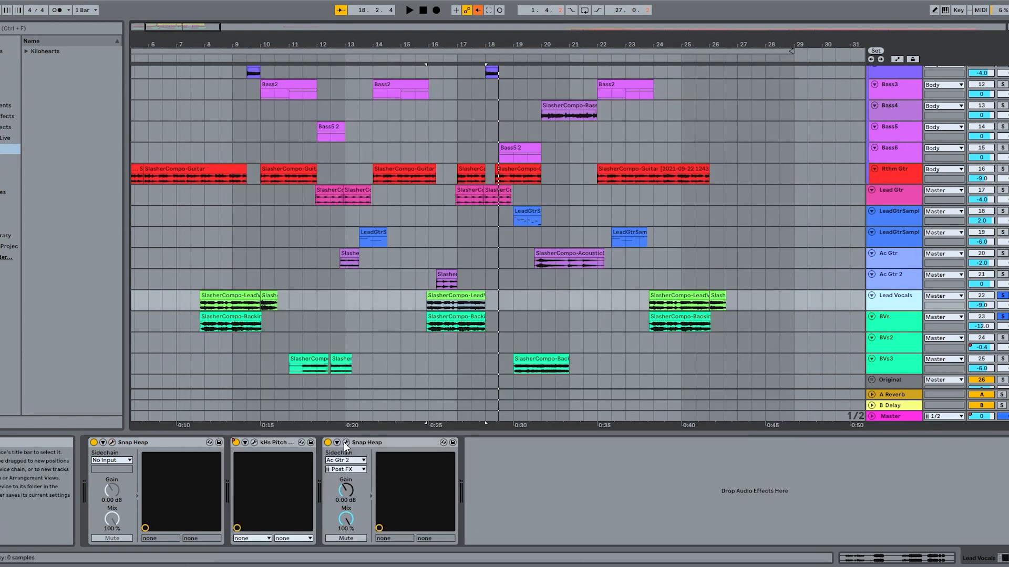
Select the BVs2 backing vocals clip near bar 2, solo the track and play it
scroll(308, 310, "left", 5)
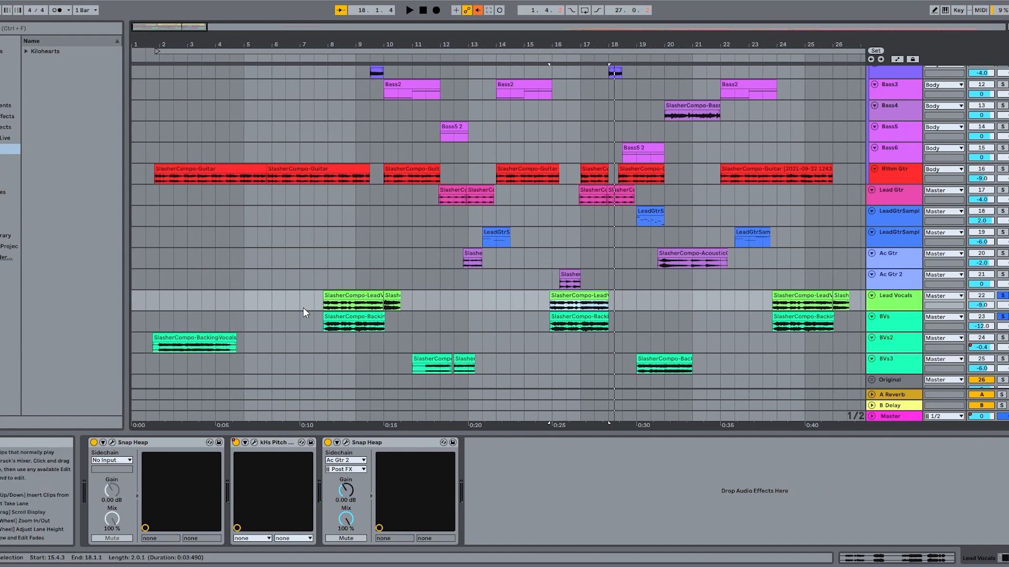
left_click(202, 343)
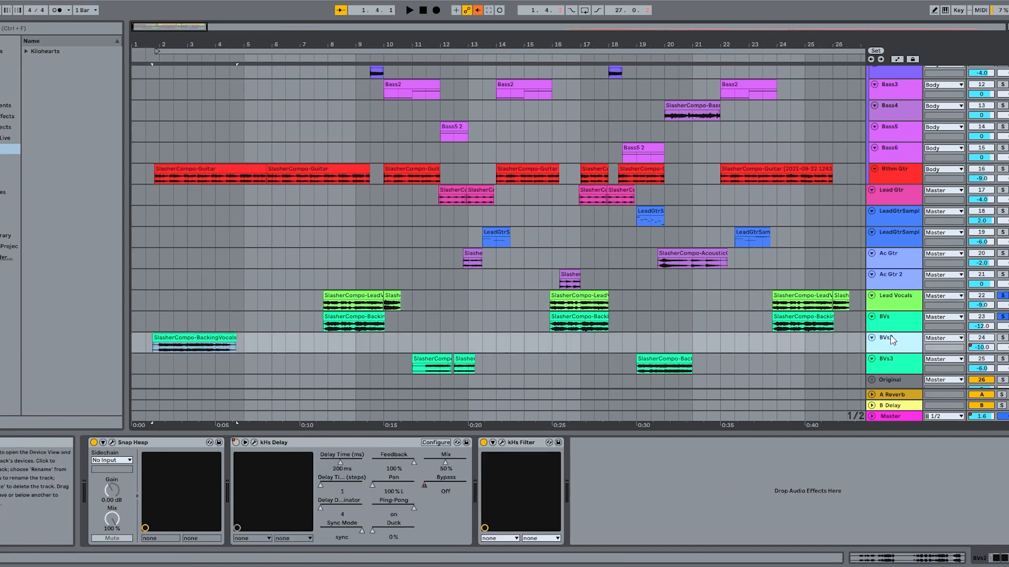
left_click(1002, 339)
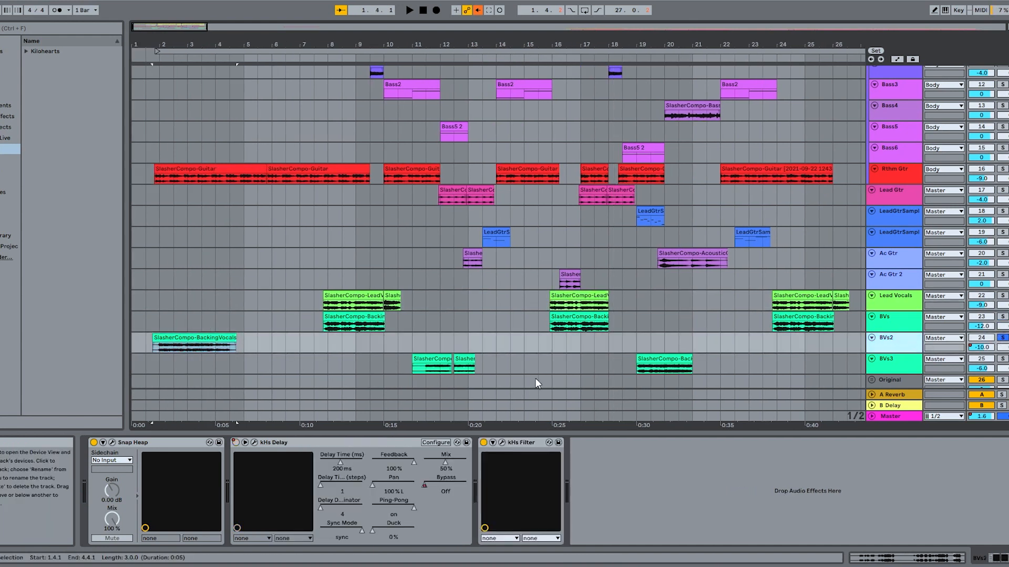
key("space")
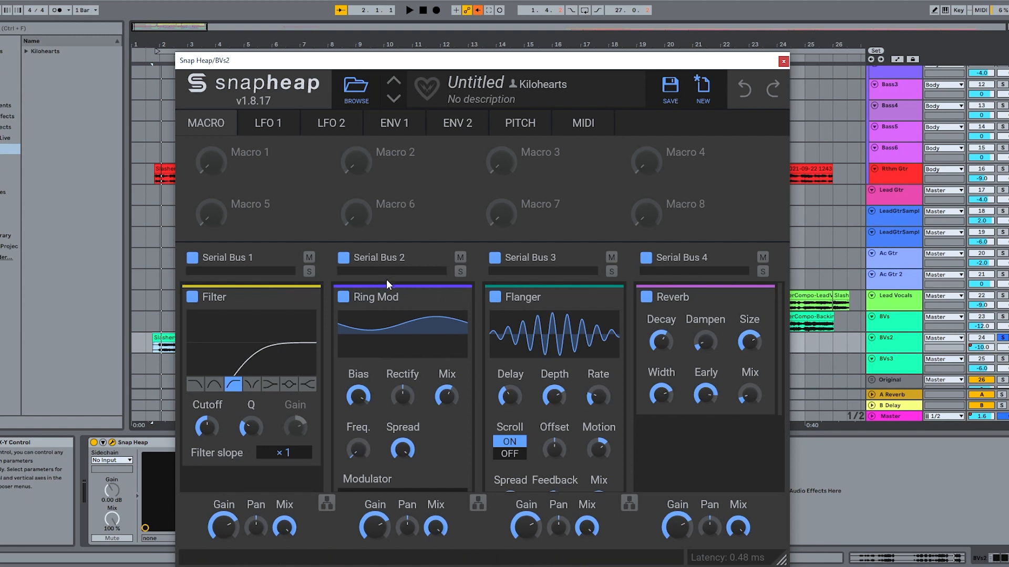
Examine the Filter, Ring Mod, Flanger and Reverb in the BVs2 Snap Heap while playing the clip, and close the window
scroll(375, 336, "down", 2)
scroll(375, 336, "up", 1)
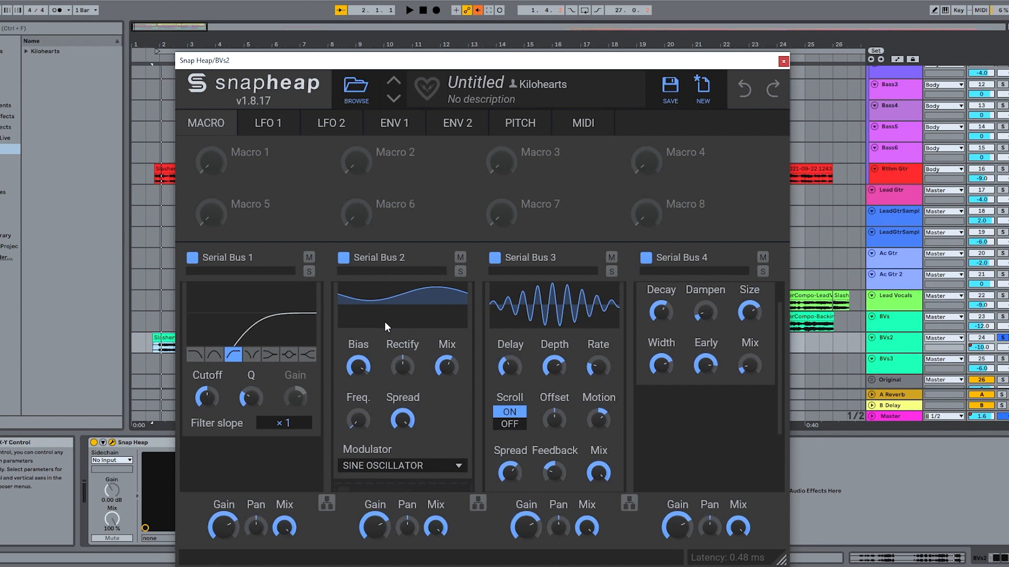
key("space")
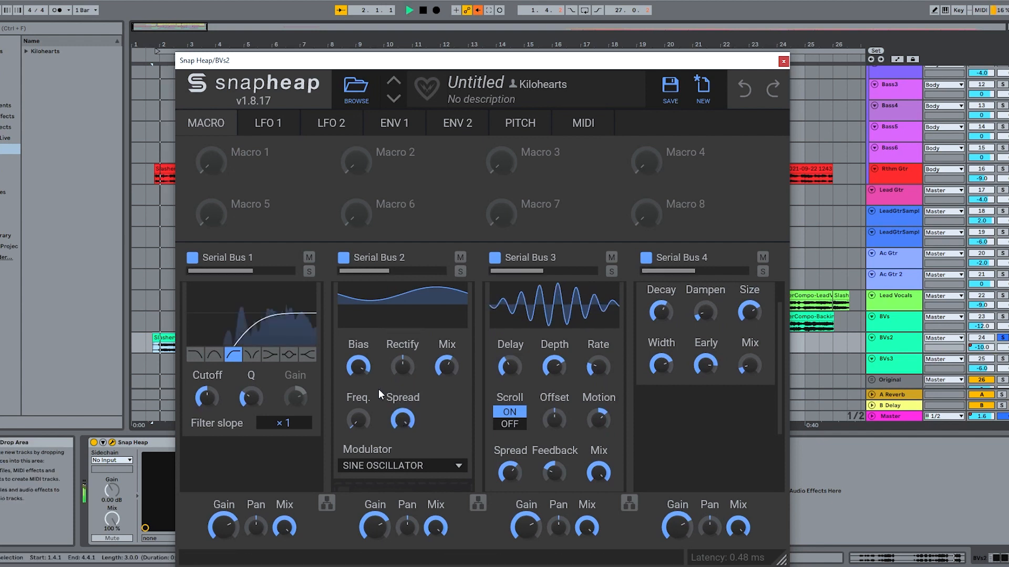
scroll(408, 395, "up", 1)
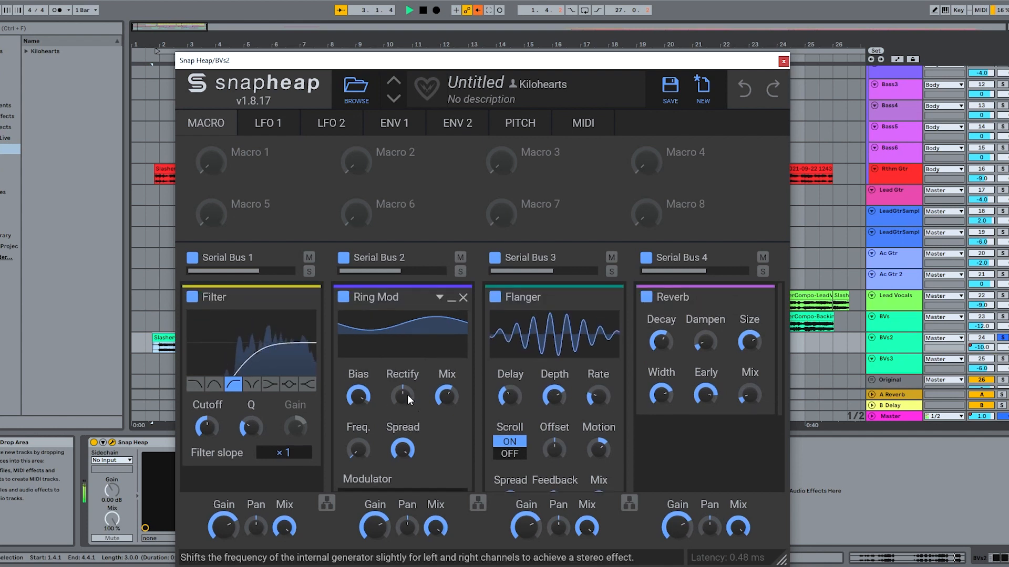
key("space")
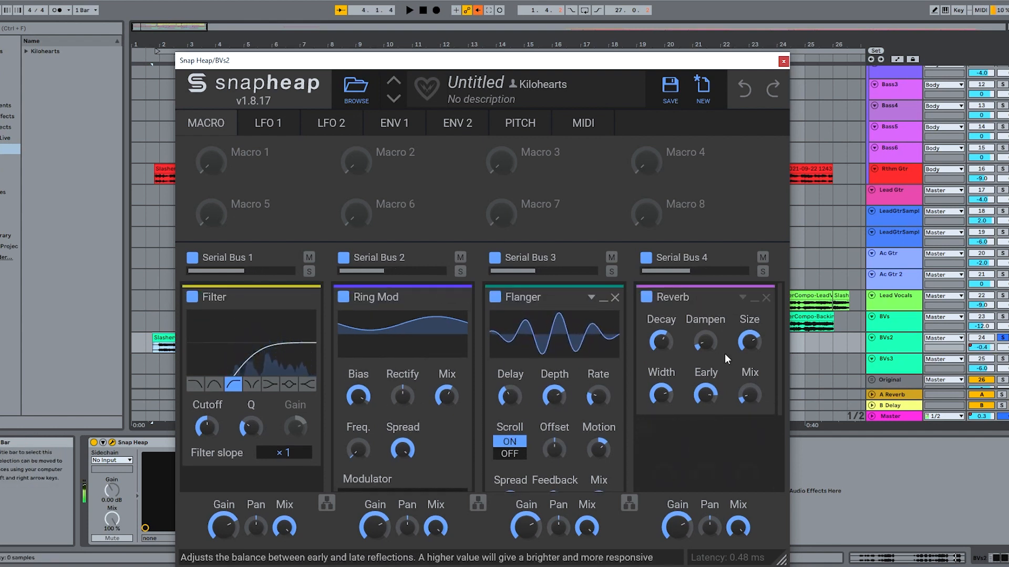
left_click(783, 61)
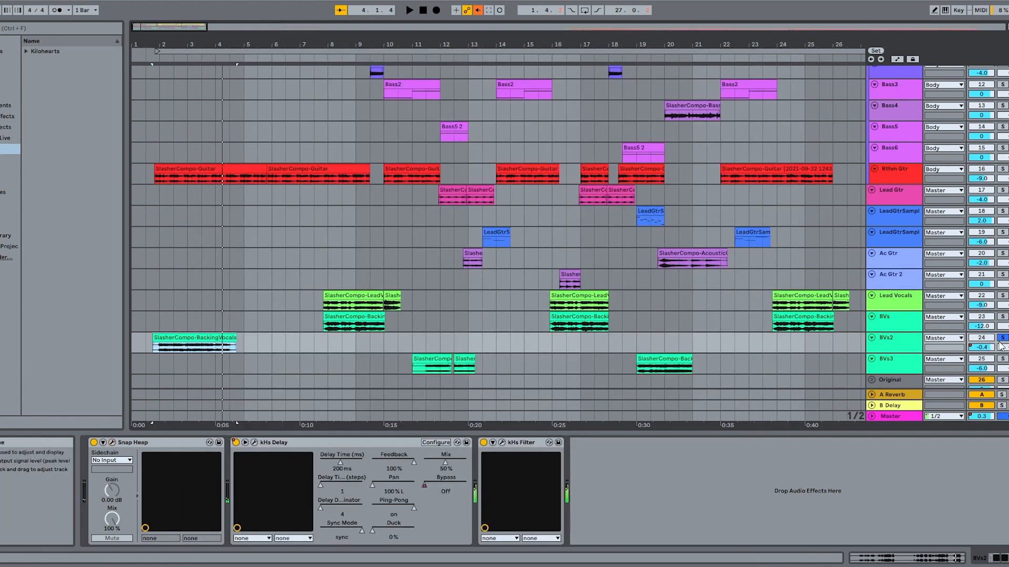
Solo BVs3 and play its clip at bar 11 with the track's Snap Heap bypassed
left_click(921, 361)
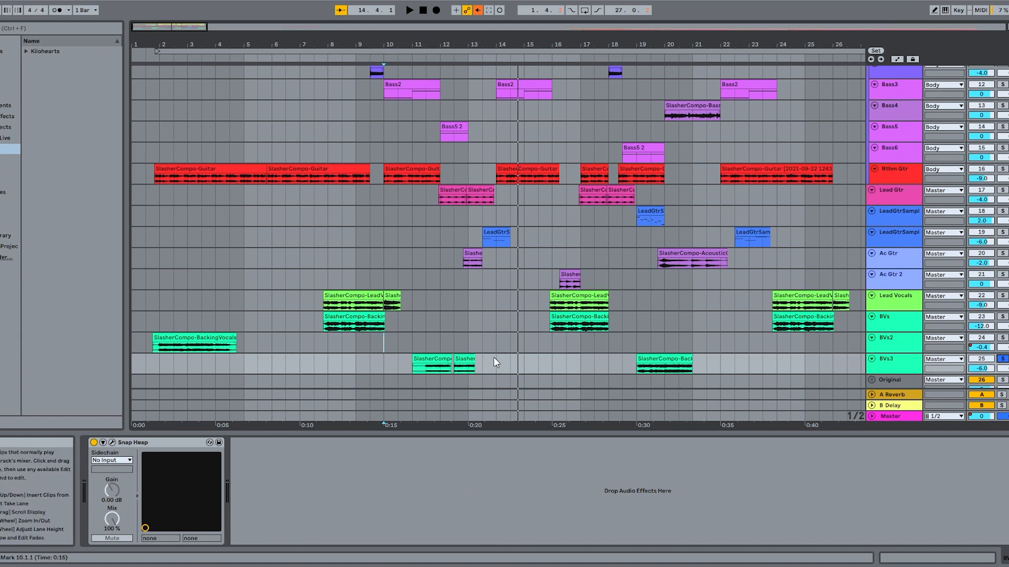
left_click(432, 362)
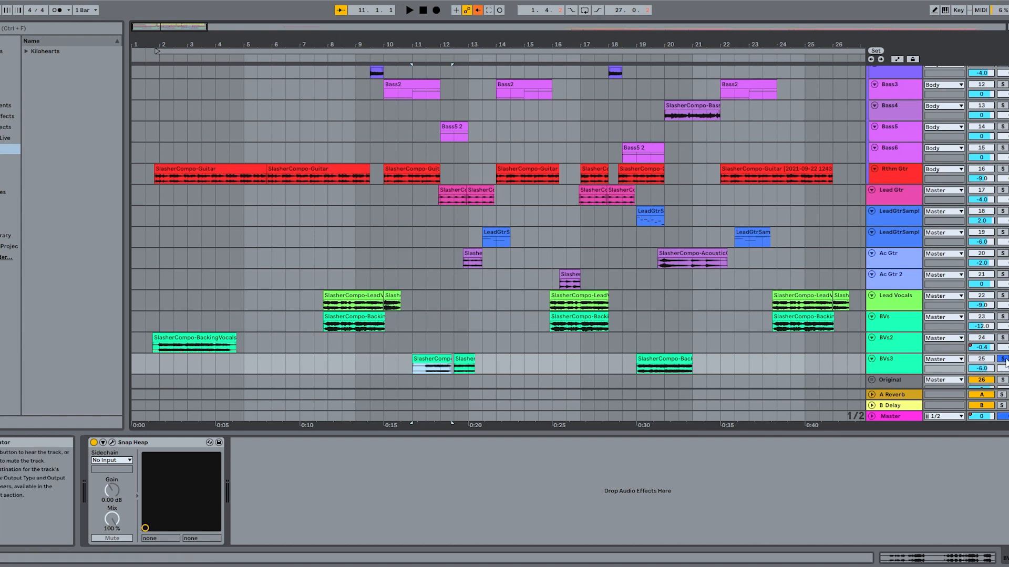
left_click(875, 364)
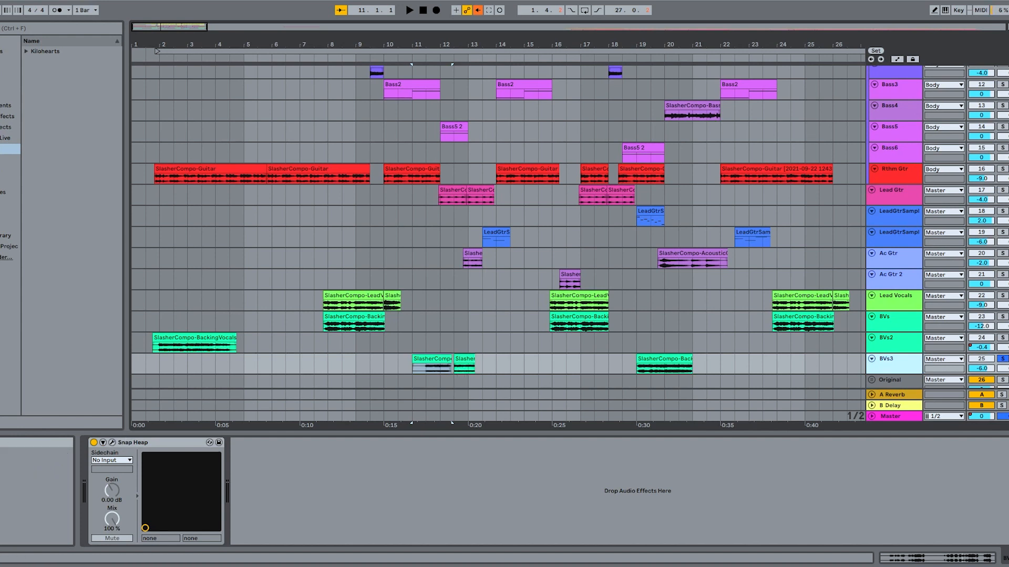
left_click(94, 443)
key("space")
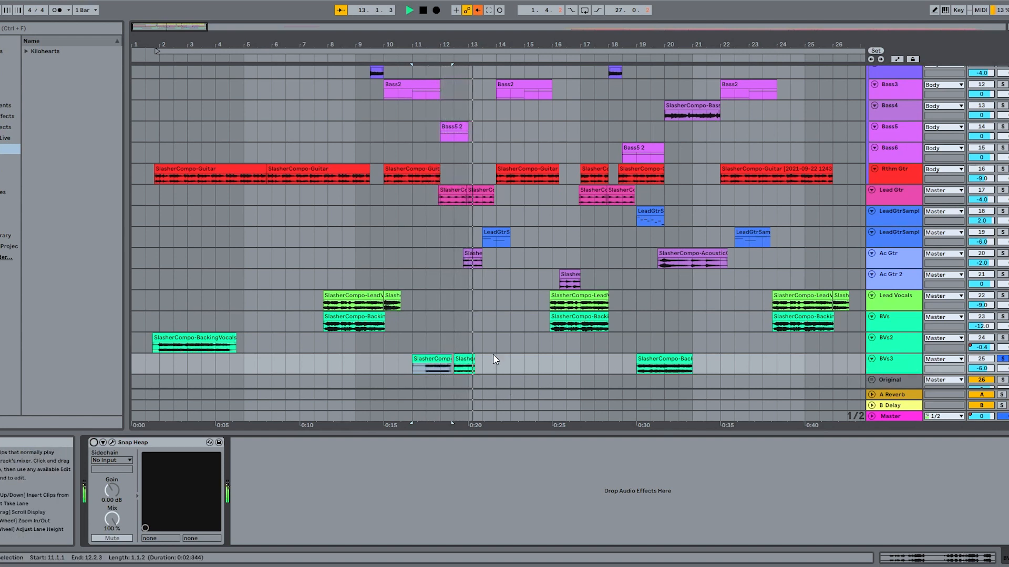
key("space")
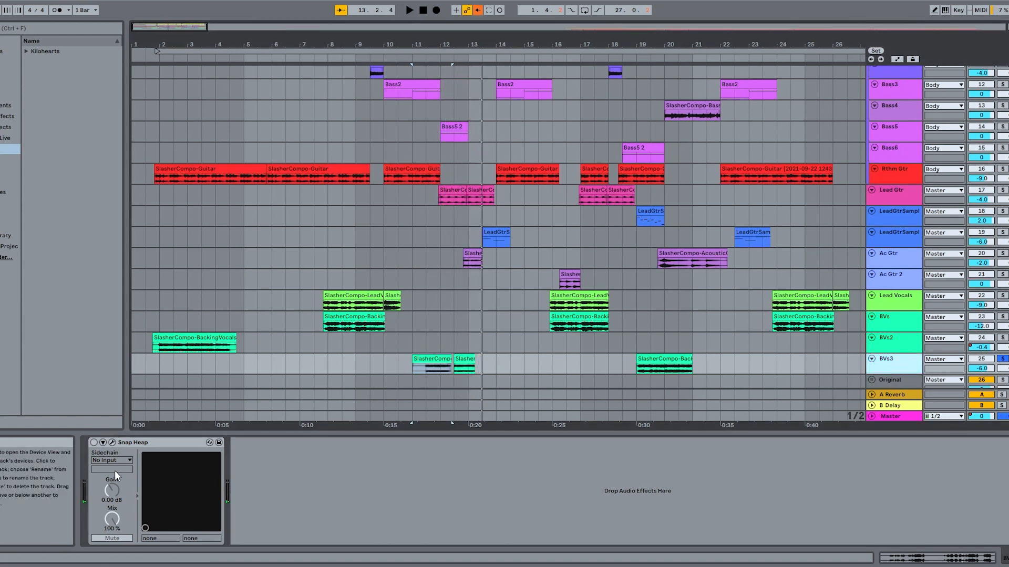
Review the BVs3 Snap Heap's Frequency Shifter and its LFO 1 modulation while playing the bar 11 clip with the effect enabled
left_click(111, 442)
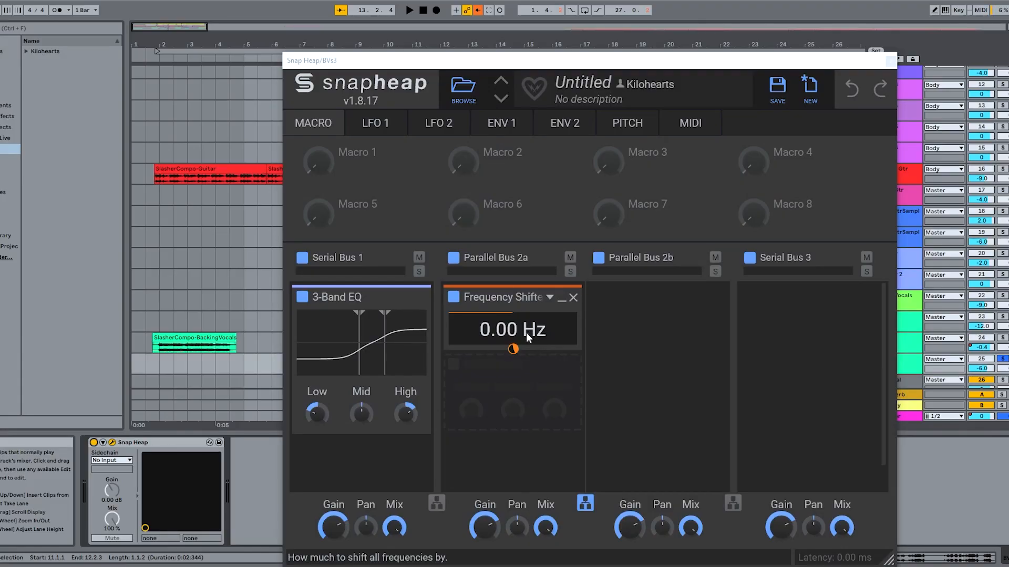
key("space")
left_click(385, 126)
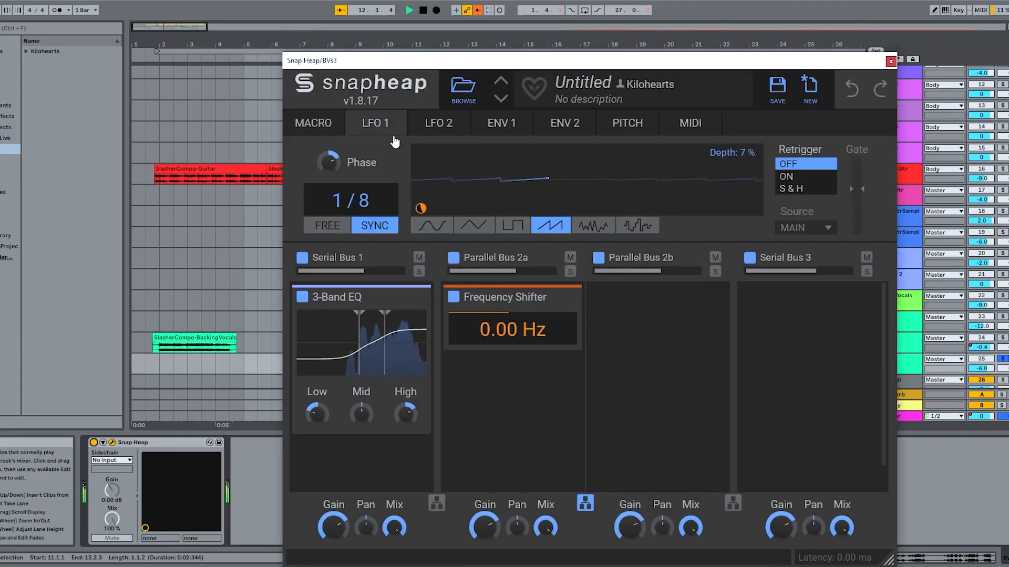
key("space")
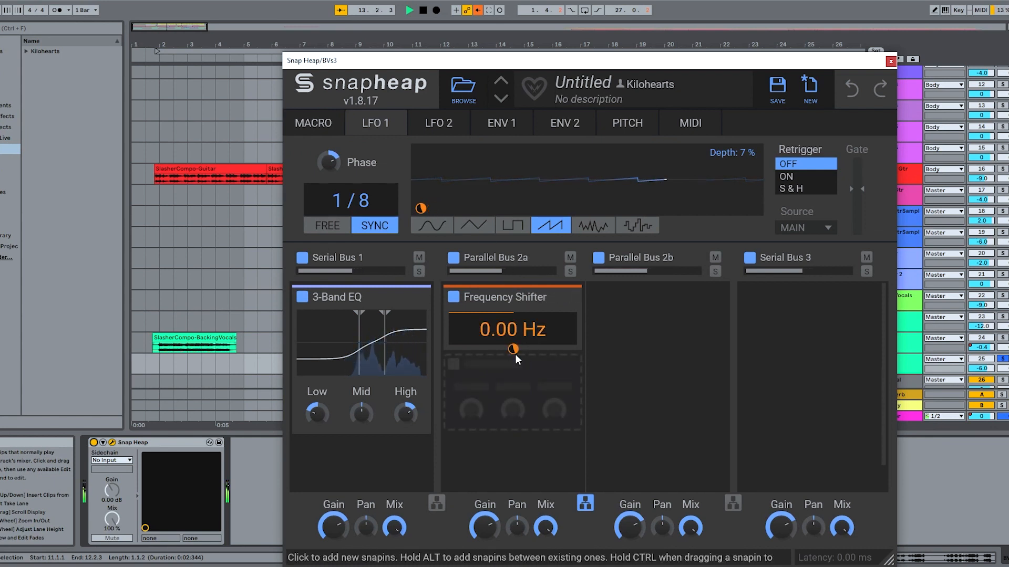
left_click(891, 62)
Select the BVs3 clip at bar 19 and play it with Snap Heap bypassed
left_click(660, 358)
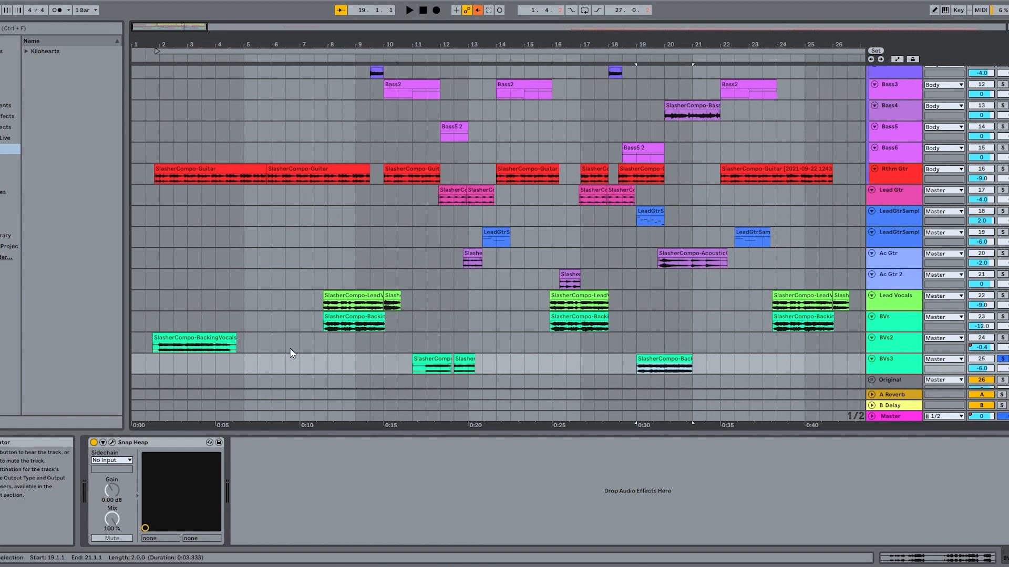
left_click(93, 443)
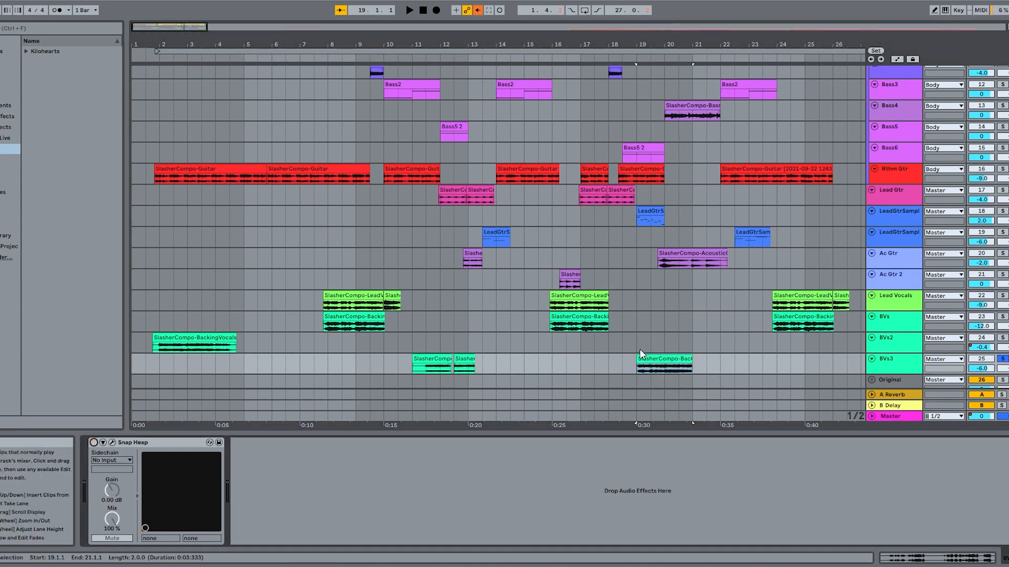
key("space")
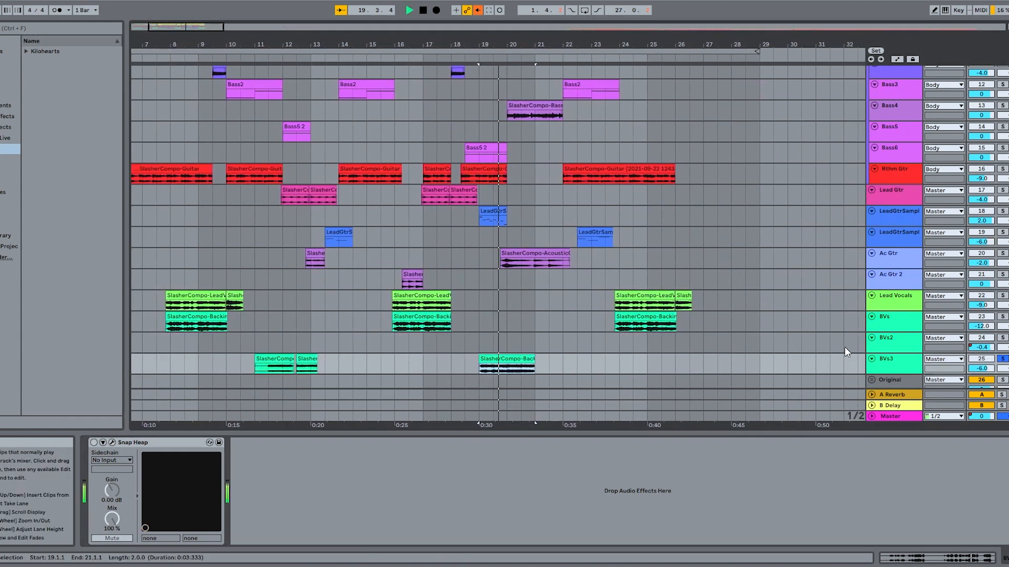
key("space")
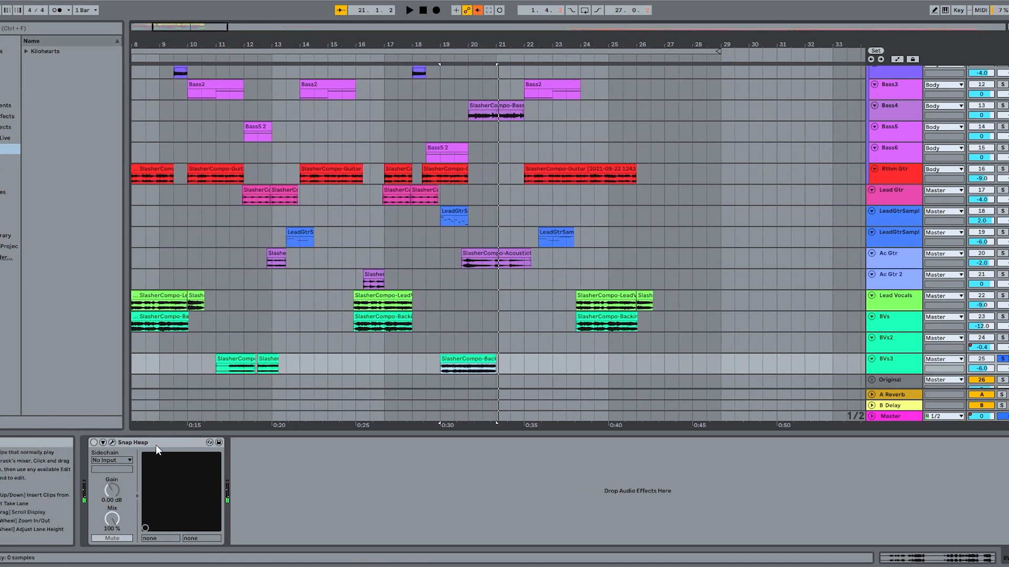
Re-enable the BVs3 Snap Heap, play the bar 19 clip through it with the plugin window open, and close the window
left_click(92, 442)
left_click(112, 443)
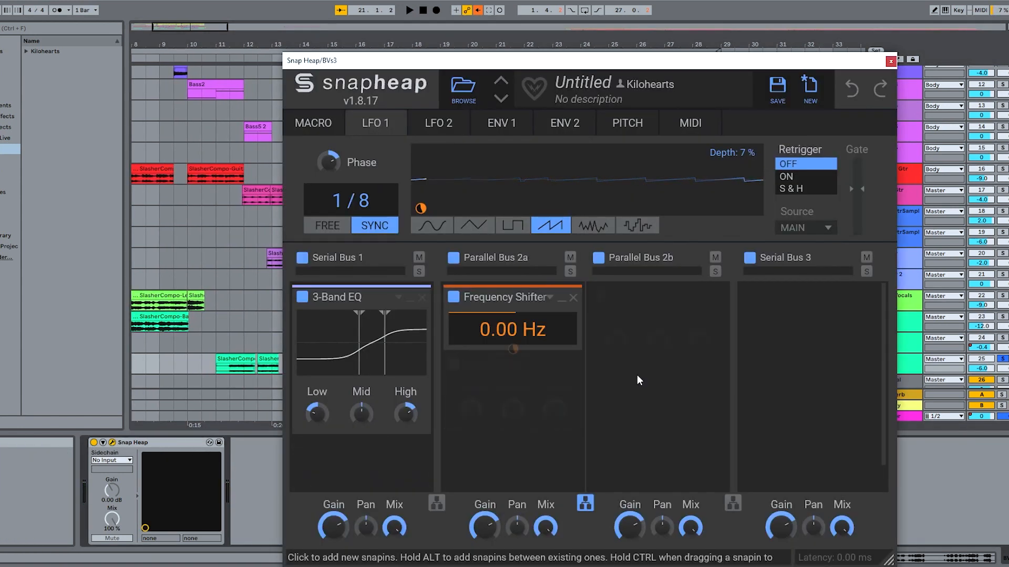
key("space")
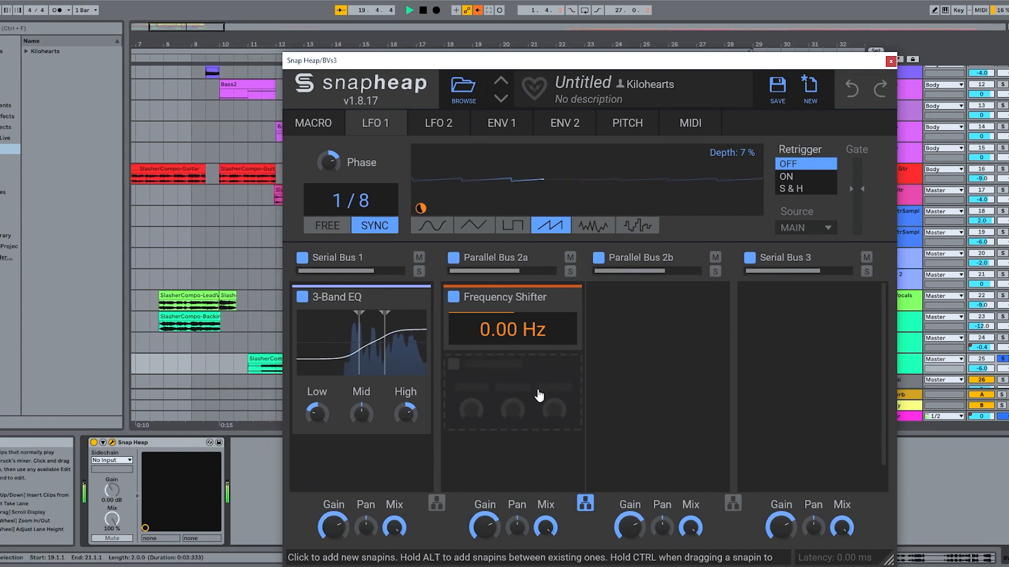
left_click(890, 62)
key("space")
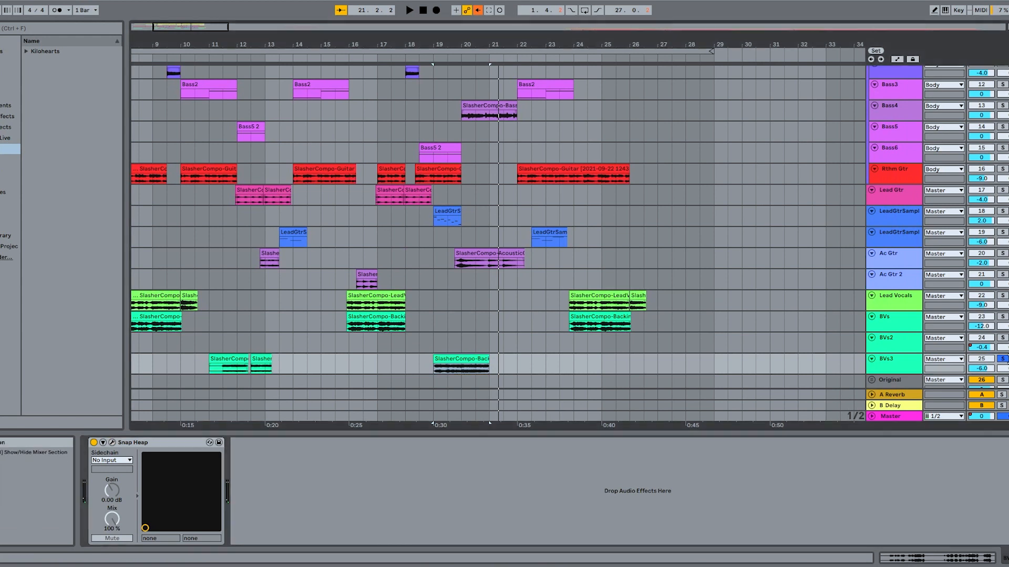
Unsolo BVs3 and play the full mix from bar 18
left_click(1002, 359)
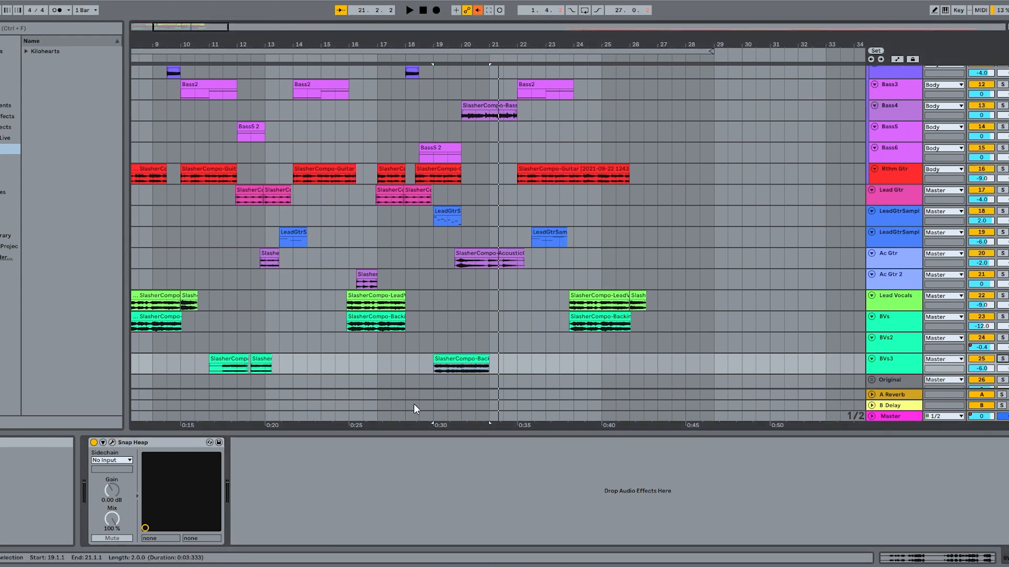
left_click(407, 363)
key("space")
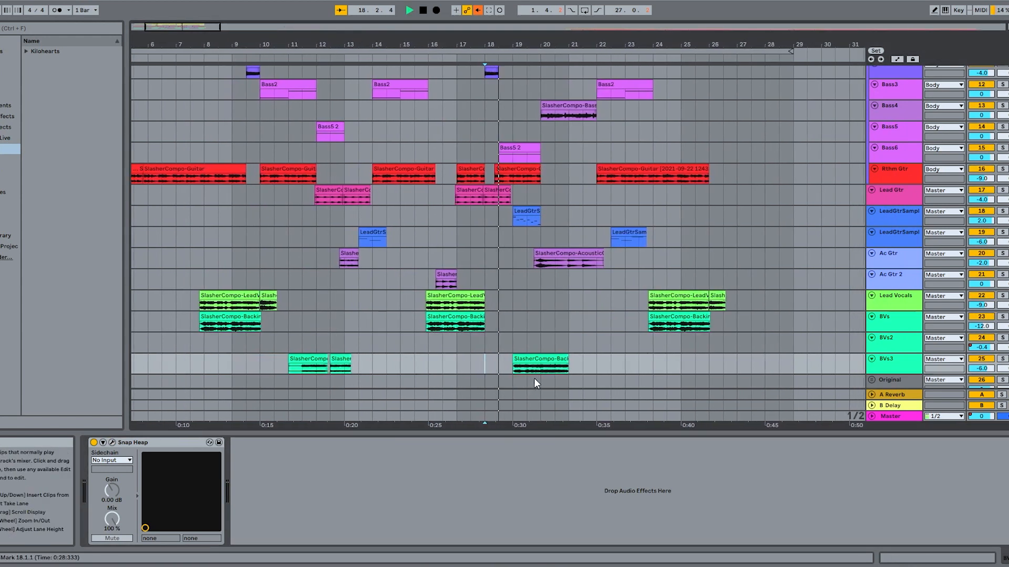